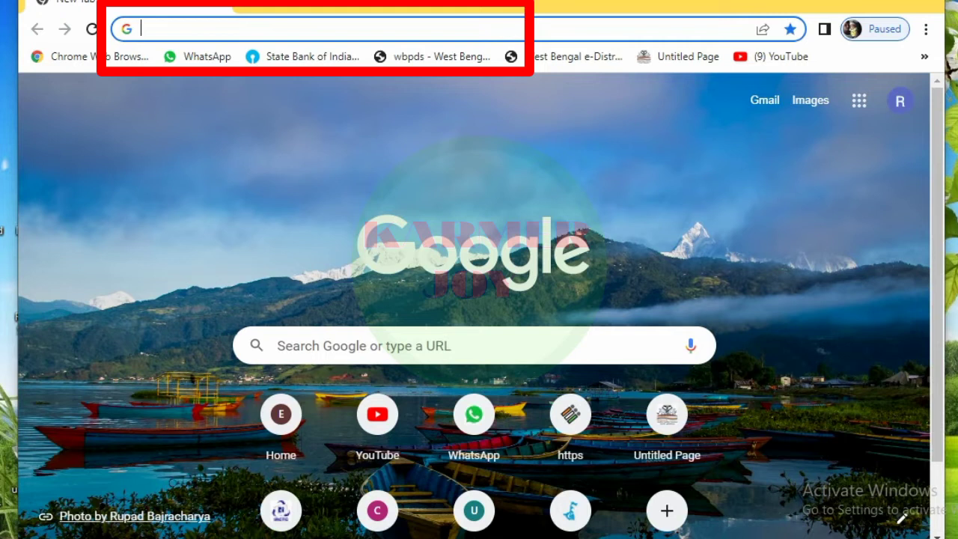
Step: Load sbm.gov.in in Chrome to reach the Swachh Bharat Mission – Grameen homepage
{"action": "type", "text": "SB"}
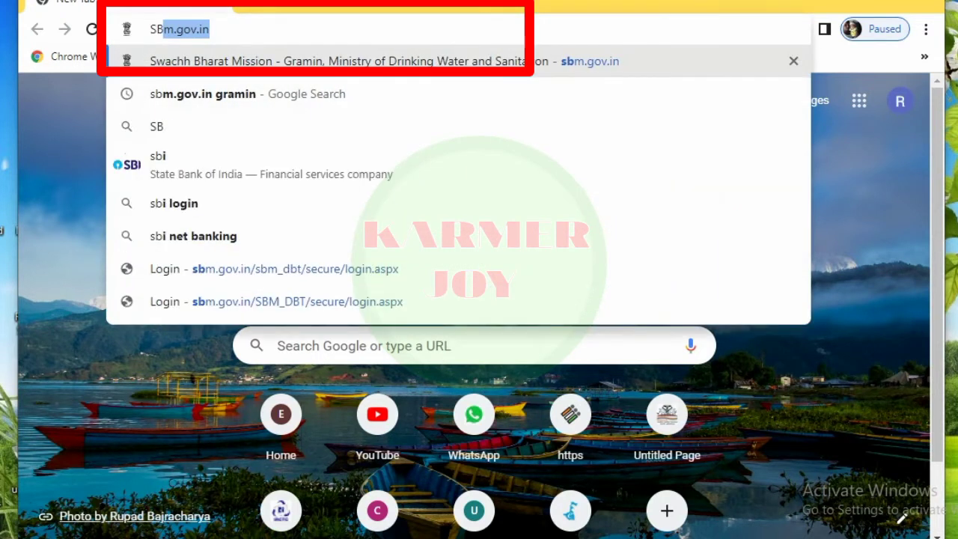
{"action": "type", "text": "M.GOV.I"}
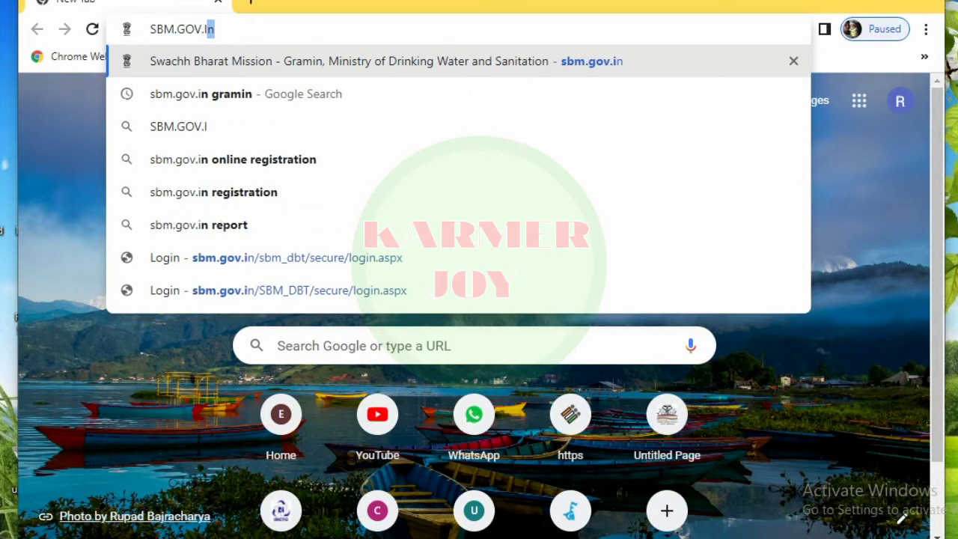
{"action": "type", "text": "N"}
{"action": "key", "text": "Return"}
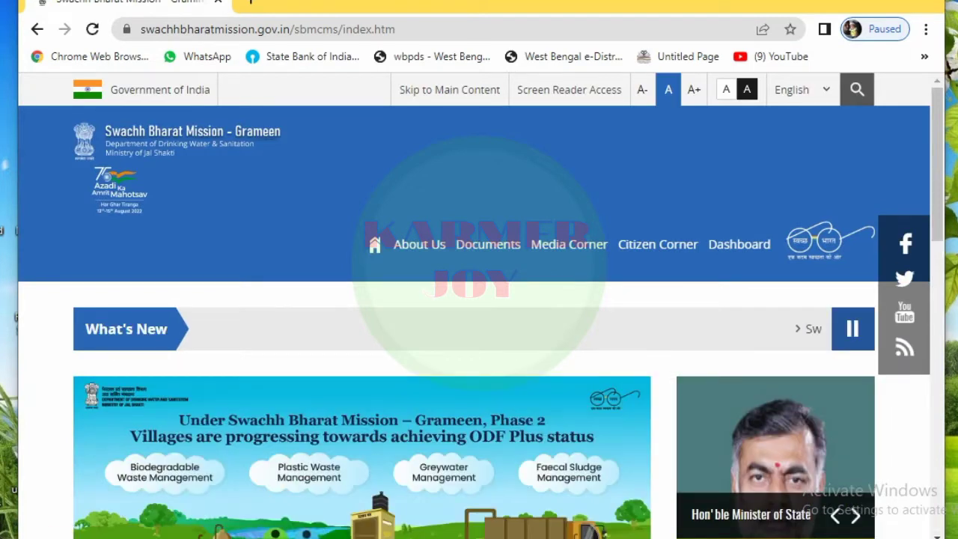
Step: Open the Application Form For IHHL sign-in page from the home page tiles
{"action": "scroll", "coordinate": [517, 359], "scroll_direction": "down", "scroll_amount": 3}
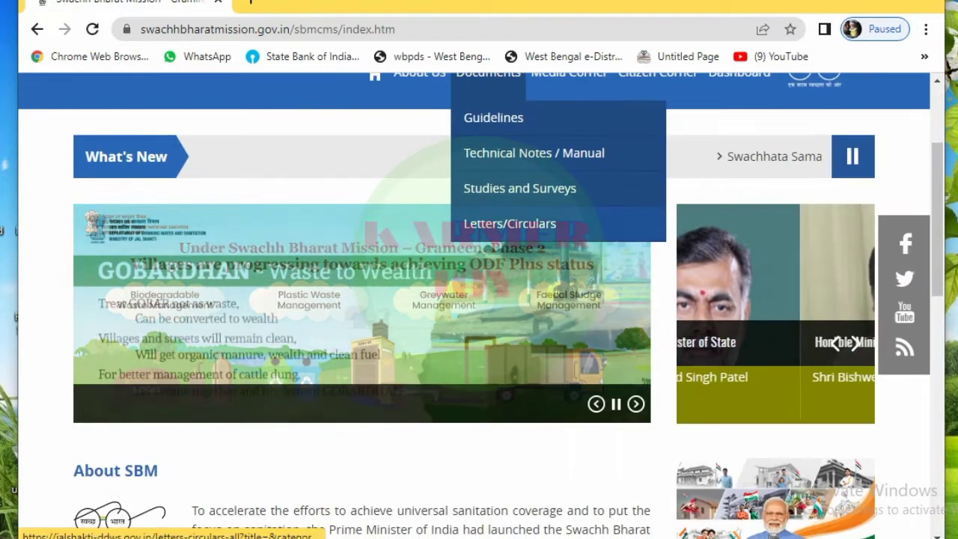
{"action": "scroll", "coordinate": [479, 299], "scroll_direction": "down", "scroll_amount": 8}
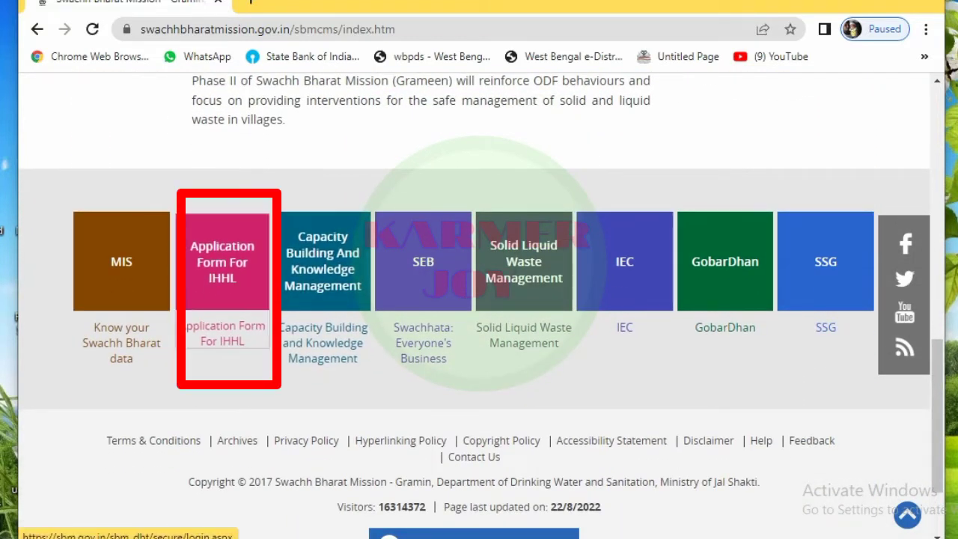
{"action": "left_click", "coordinate": [222, 262]}
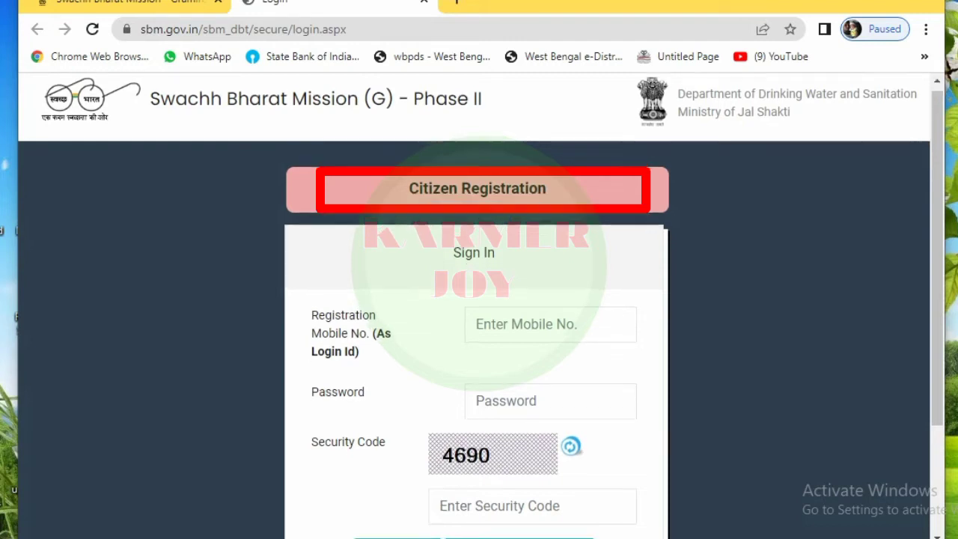
Step: Open the blank Citizen Registration form from the sign-in page
{"action": "scroll", "coordinate": [474, 299], "scroll_direction": "down", "scroll_amount": 2}
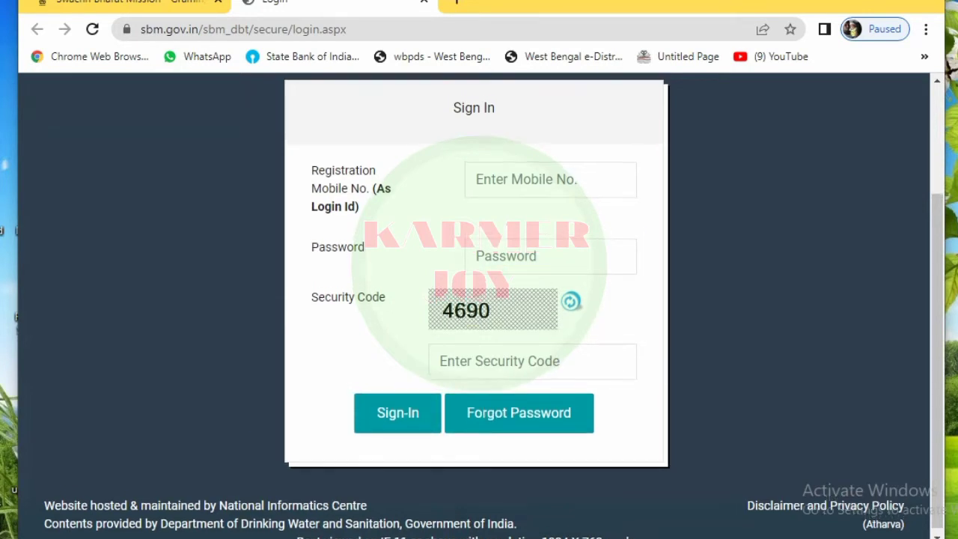
{"action": "scroll", "coordinate": [477, 299], "scroll_direction": "up", "scroll_amount": 1}
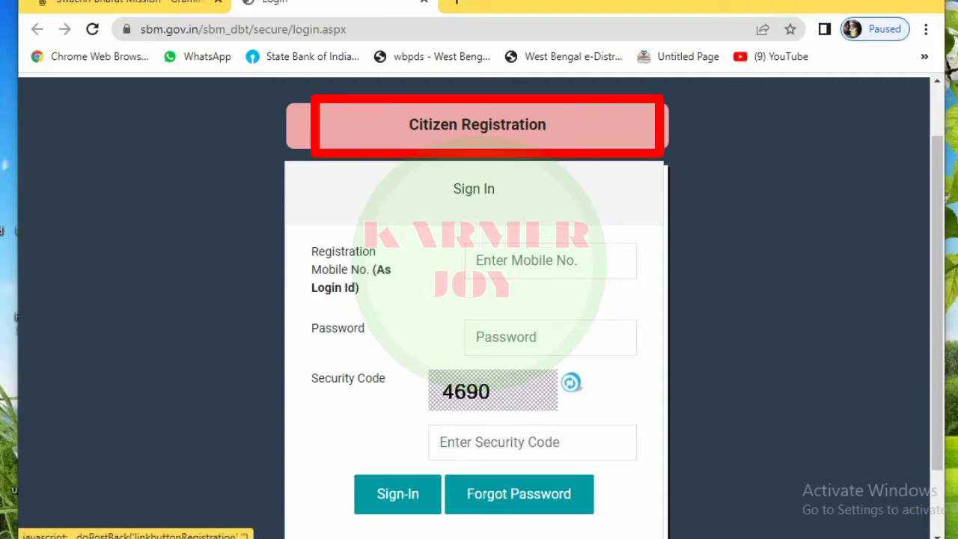
{"action": "left_click", "coordinate": [477, 124]}
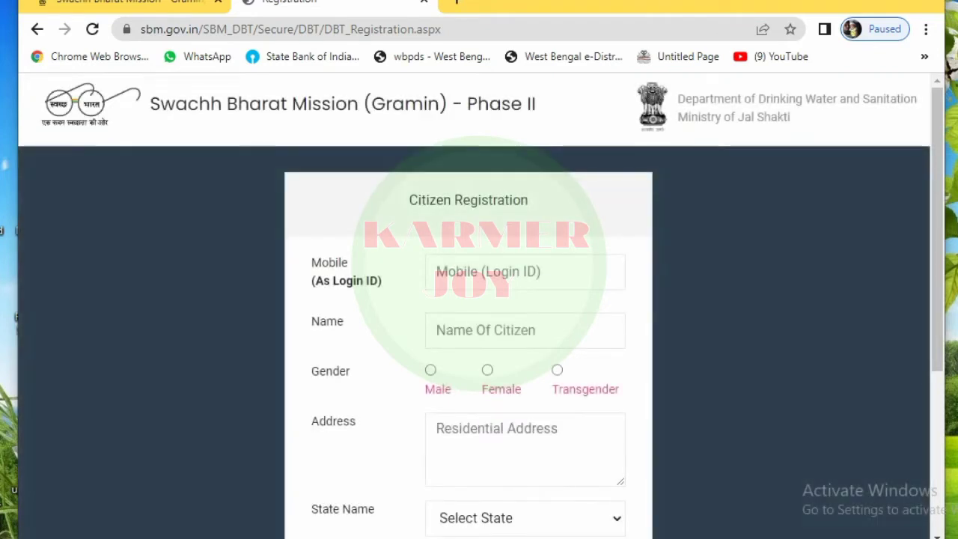
Step: Enter the registrant's mobile number and name in the registration form
{"action": "scroll", "coordinate": [480, 299], "scroll_direction": "down", "scroll_amount": 2}
{"action": "scroll", "coordinate": [479, 299], "scroll_direction": "up", "scroll_amount": 1}
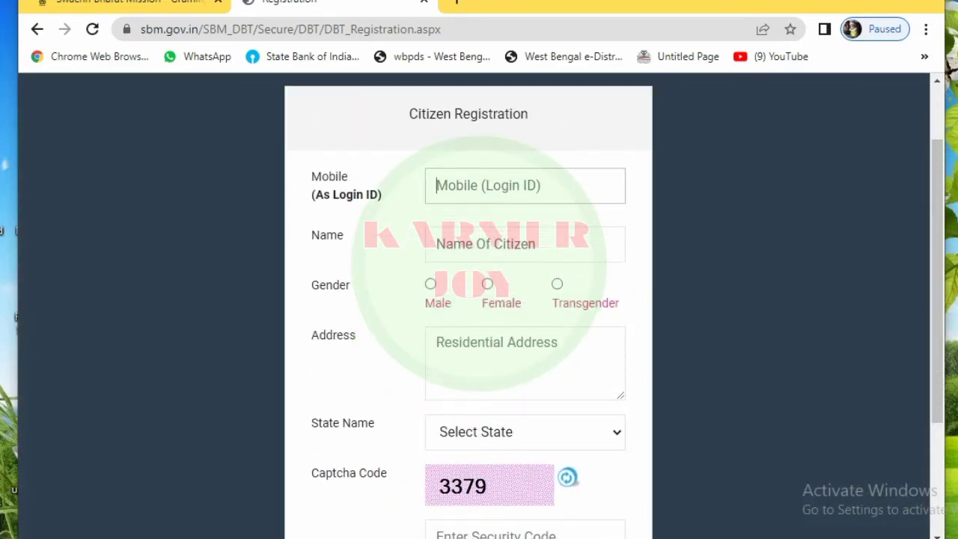
{"action": "type", "text": "6"}
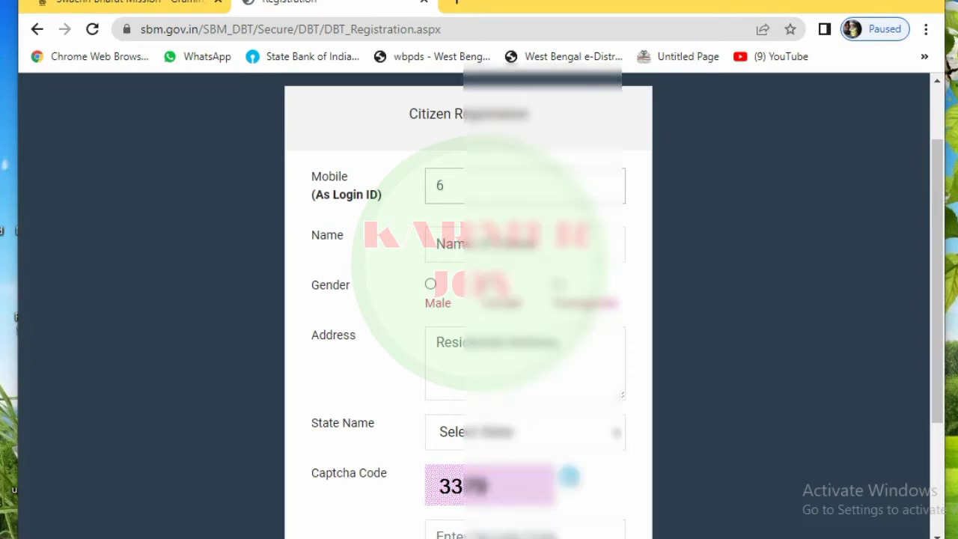
{"action": "type", "text": "2966666"}
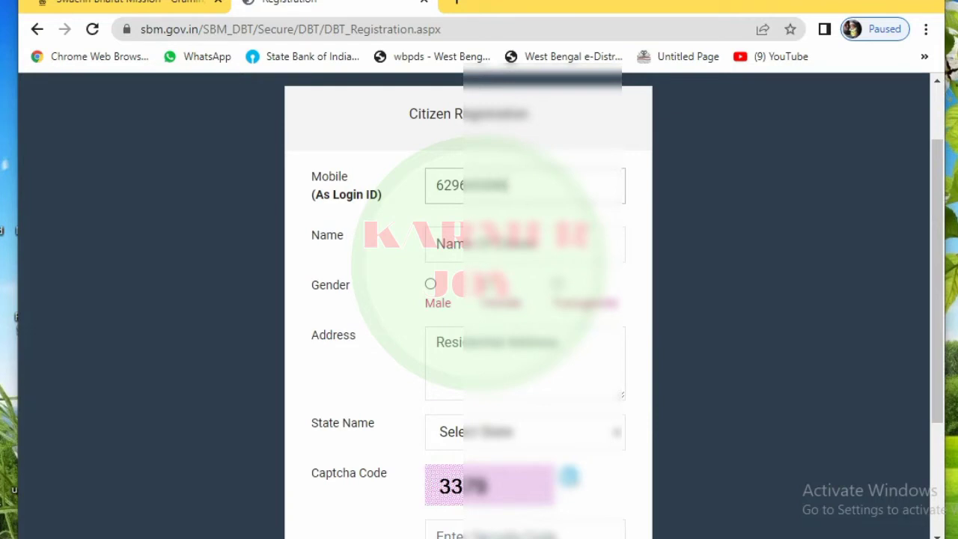
{"action": "left_click", "coordinate": [449, 244]}
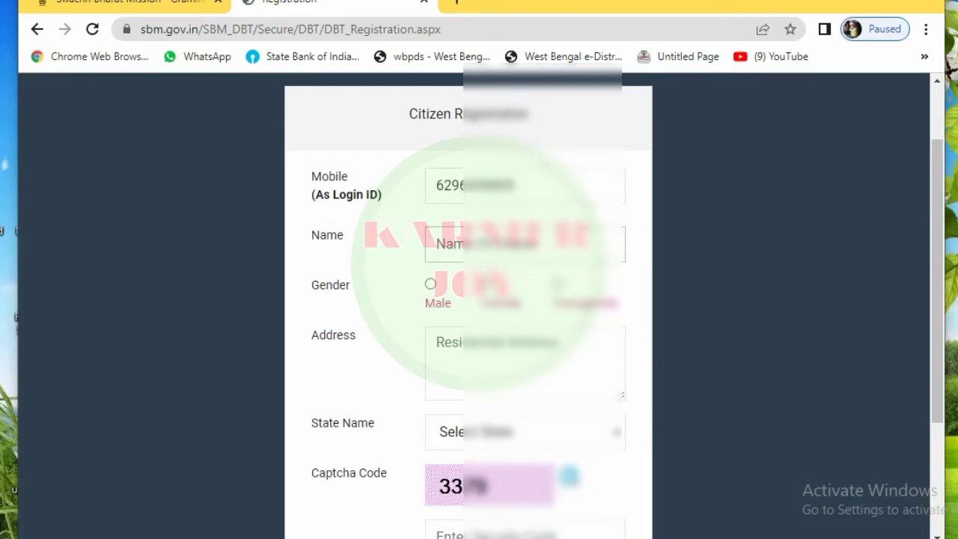
{"action": "type", "text": "r"}
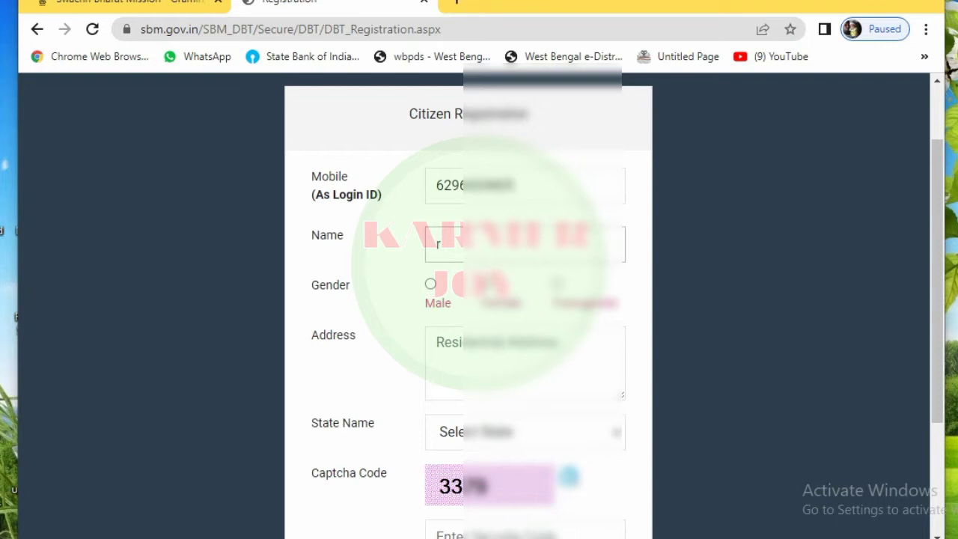
{"action": "key", "text": "BackSpace"}
{"action": "type", "text": "RAKESH"}
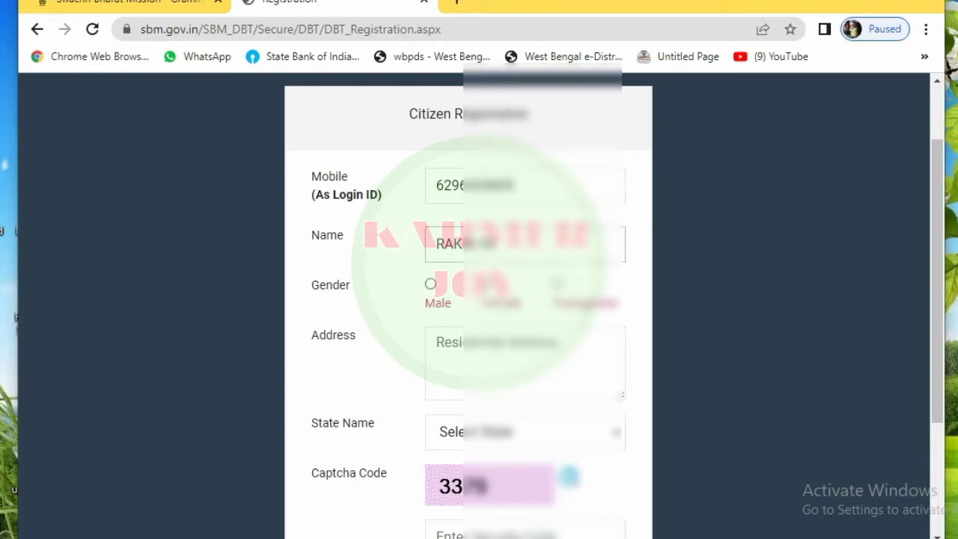
{"action": "key", "text": "Tab"}
Step: Select Male gender, paste the address, choose West Bengal as state, and enter the captcha
{"action": "left_click", "coordinate": [430, 284]}
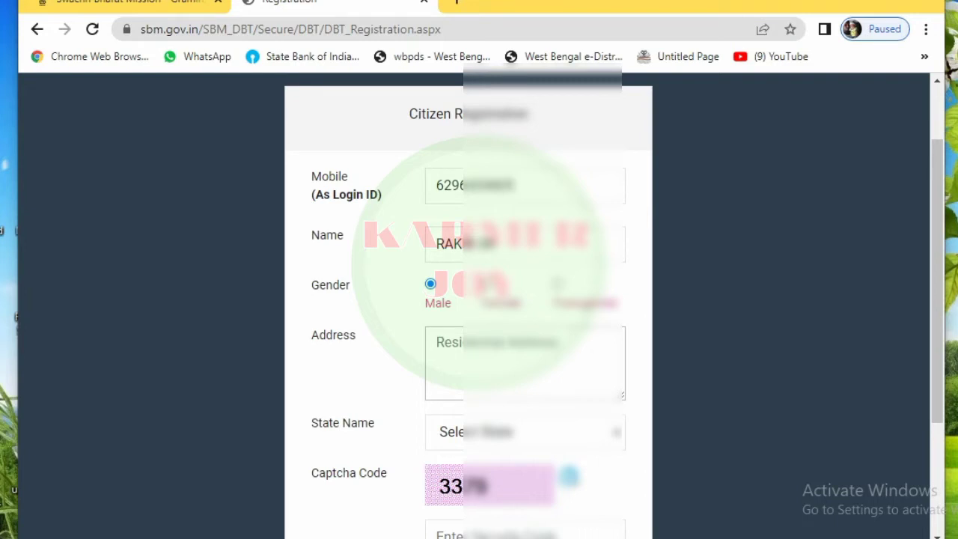
{"action": "key", "text": "ctrl+v"}
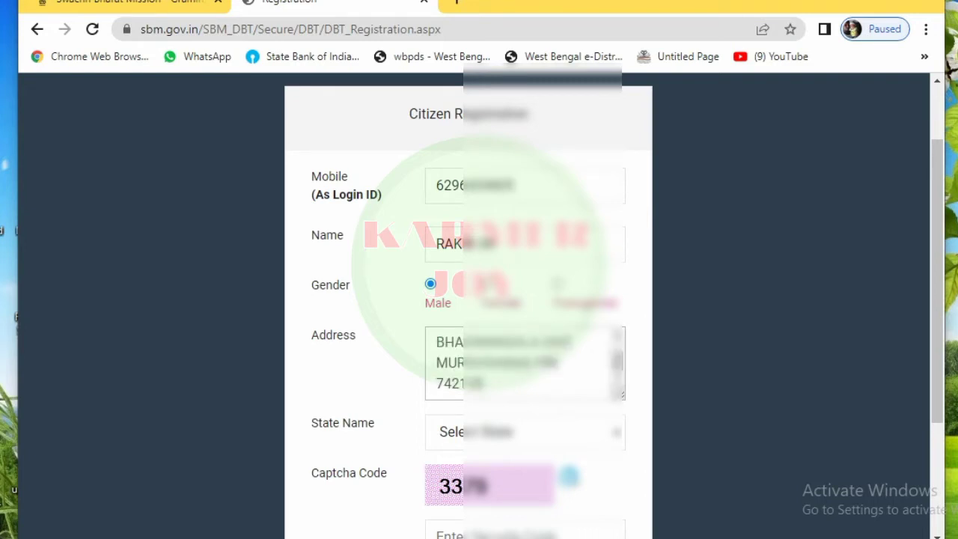
{"action": "key", "text": "Tab"}
{"action": "key", "text": "alt+Down"}
{"action": "scroll", "coordinate": [524, 300], "scroll_direction": "down", "scroll_amount": 5}
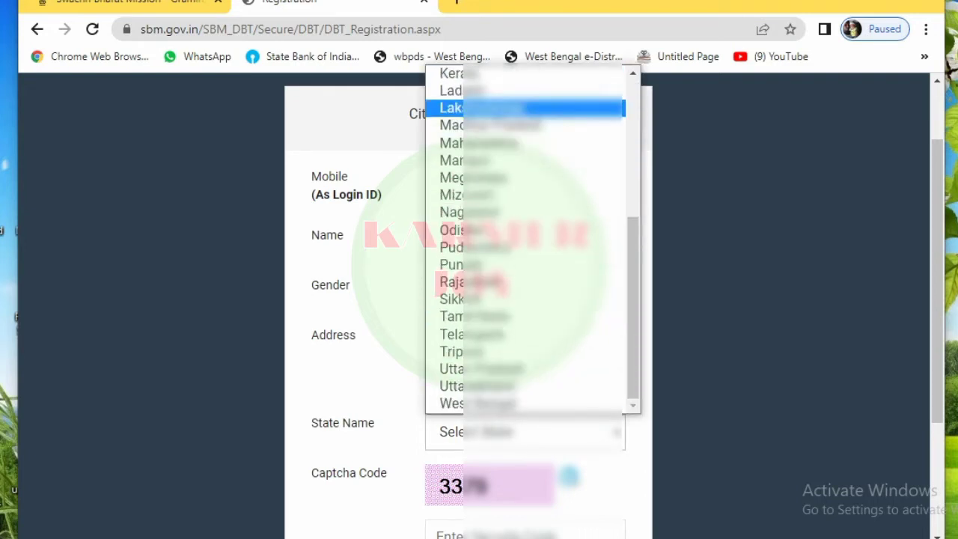
{"action": "key", "text": "Return"}
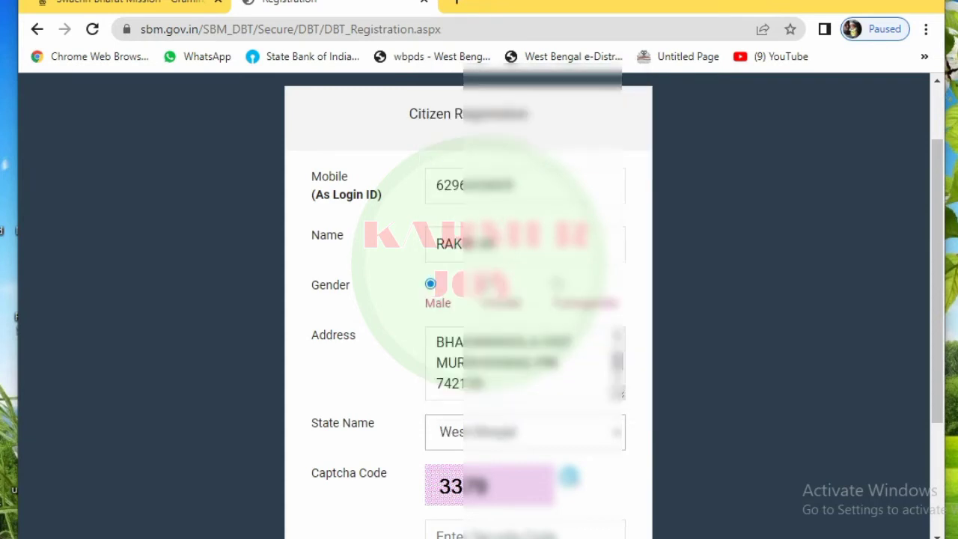
{"action": "scroll", "coordinate": [479, 299], "scroll_direction": "down", "scroll_amount": 3}
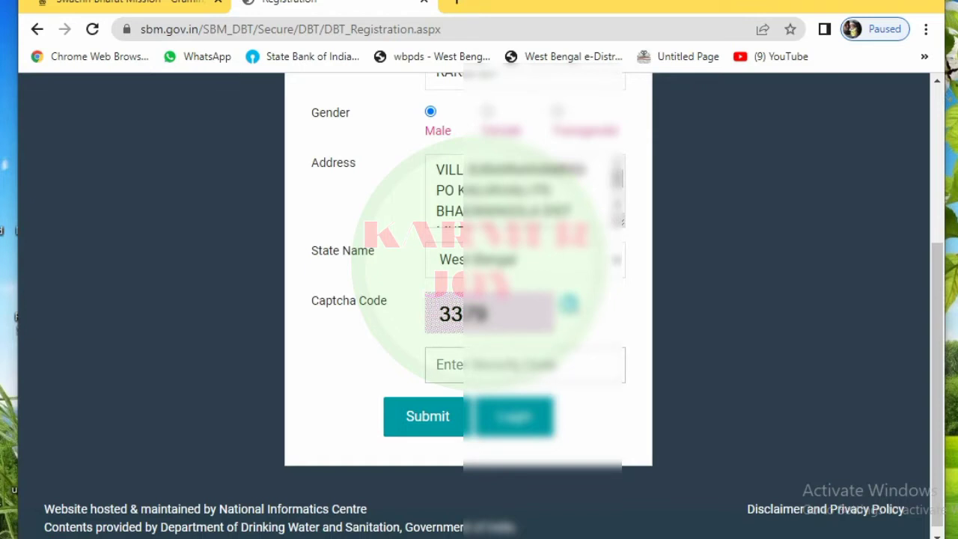
{"action": "type", "text": "3379"}
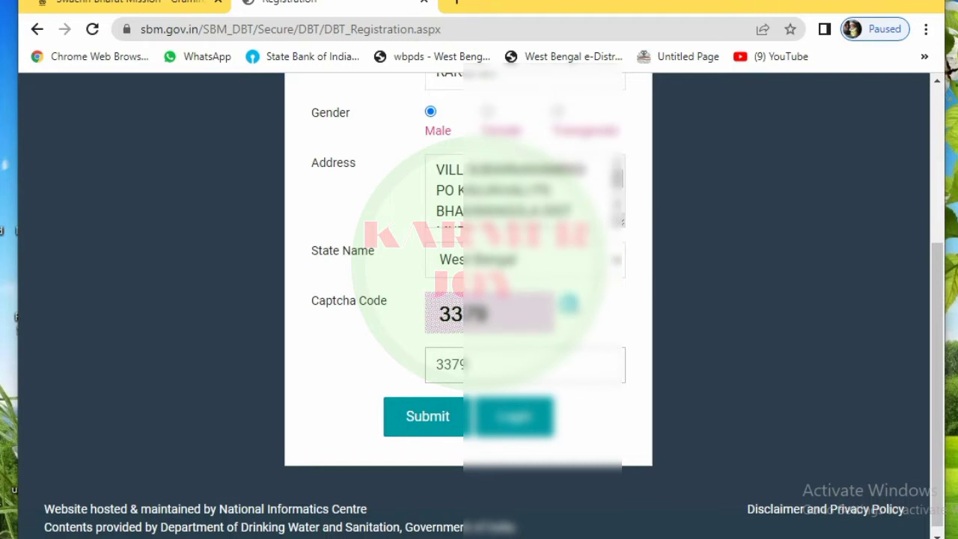
{"action": "scroll", "coordinate": [468, 299], "scroll_direction": "up", "scroll_amount": 2}
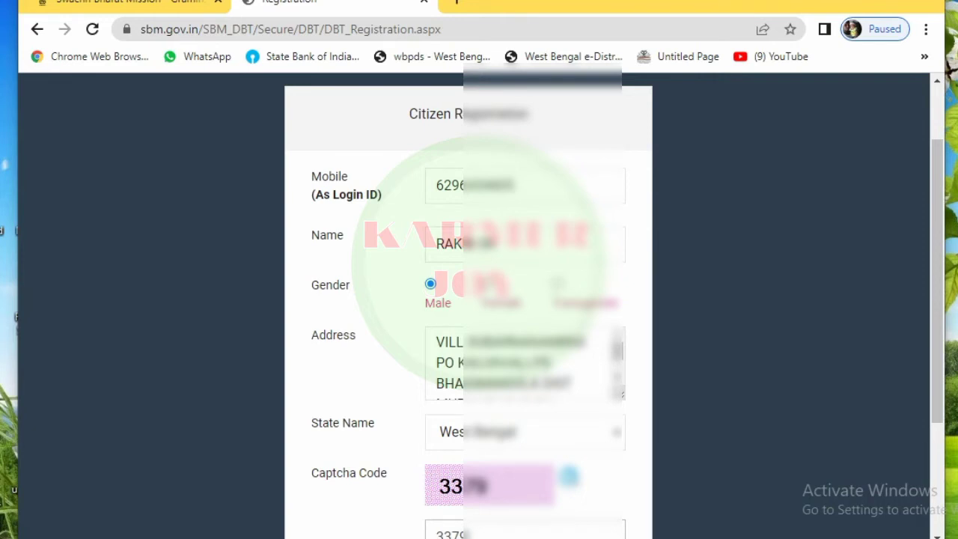
{"action": "scroll", "coordinate": [468, 299], "scroll_direction": "down", "scroll_amount": 2}
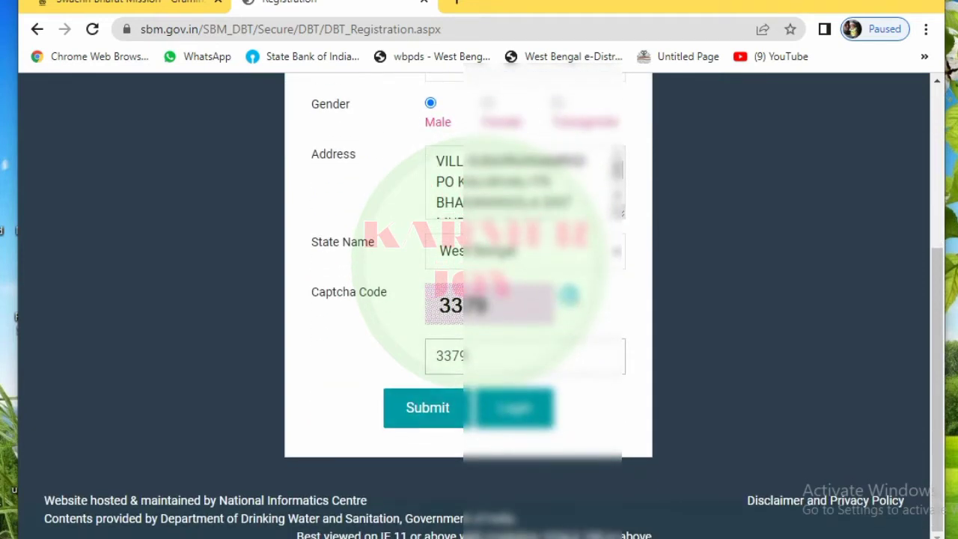
Step: Submit the registration, acknowledge the success message, and return to the Sign In page
{"action": "left_click", "coordinate": [427, 407]}
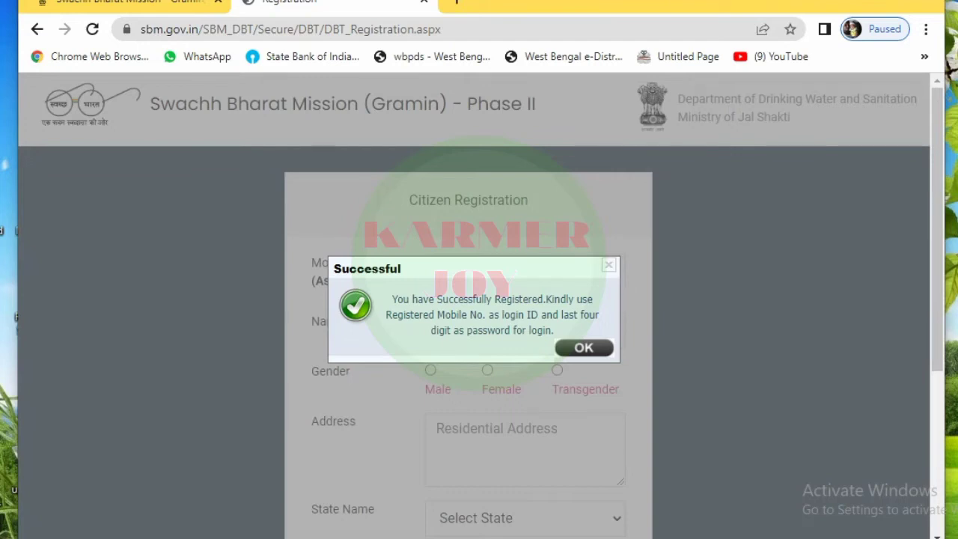
{"action": "key", "text": "Return"}
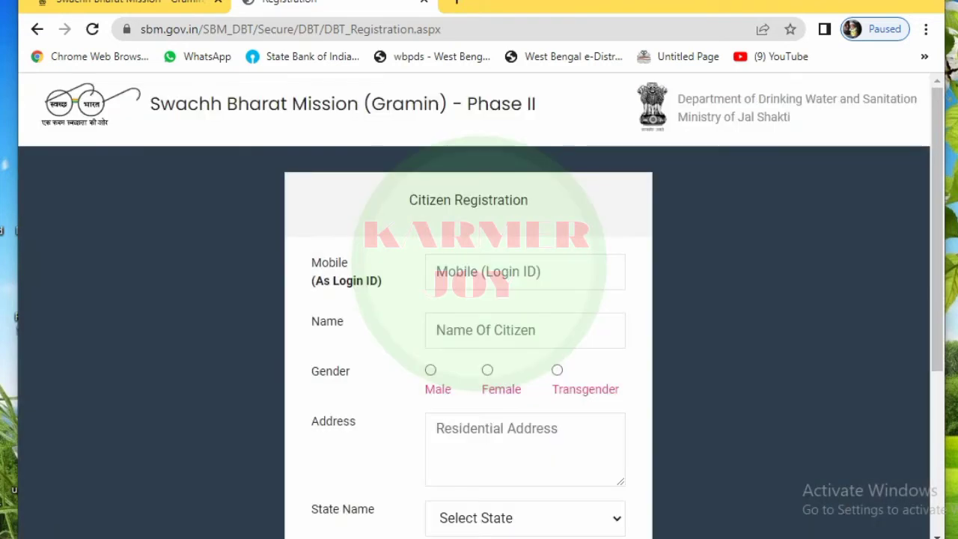
{"action": "scroll", "coordinate": [479, 300], "scroll_direction": "down", "scroll_amount": 3}
{"action": "scroll", "coordinate": [480, 299], "scroll_direction": "down", "scroll_amount": 2}
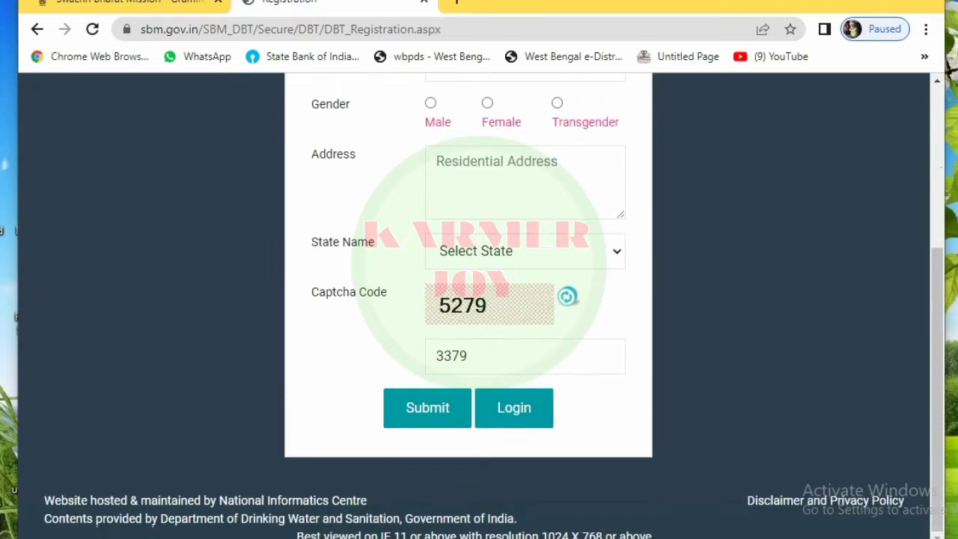
{"action": "left_click", "coordinate": [514, 407]}
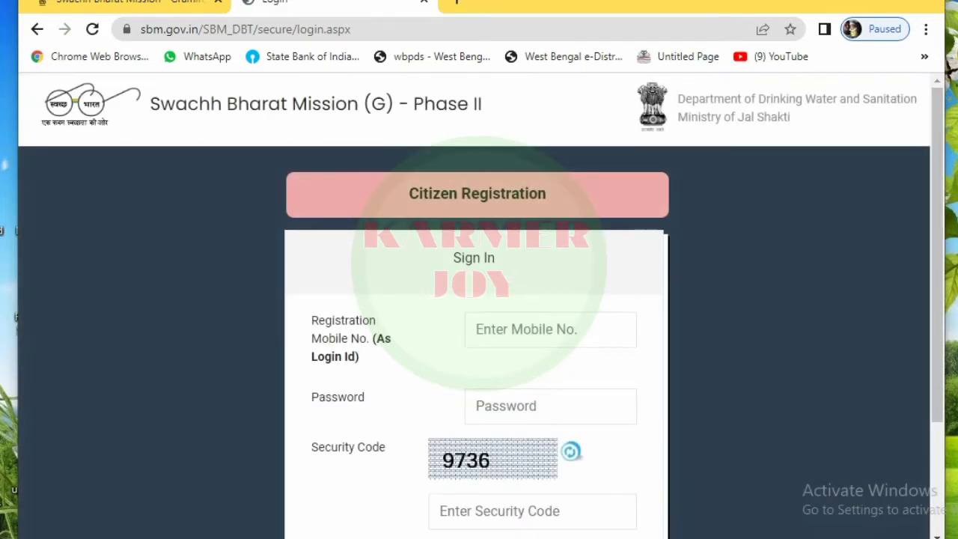
Step: Enter the registered mobile number on the Sign In page
{"action": "scroll", "coordinate": [479, 300], "scroll_direction": "down", "scroll_amount": 1}
{"action": "left_click", "coordinate": [550, 244]}
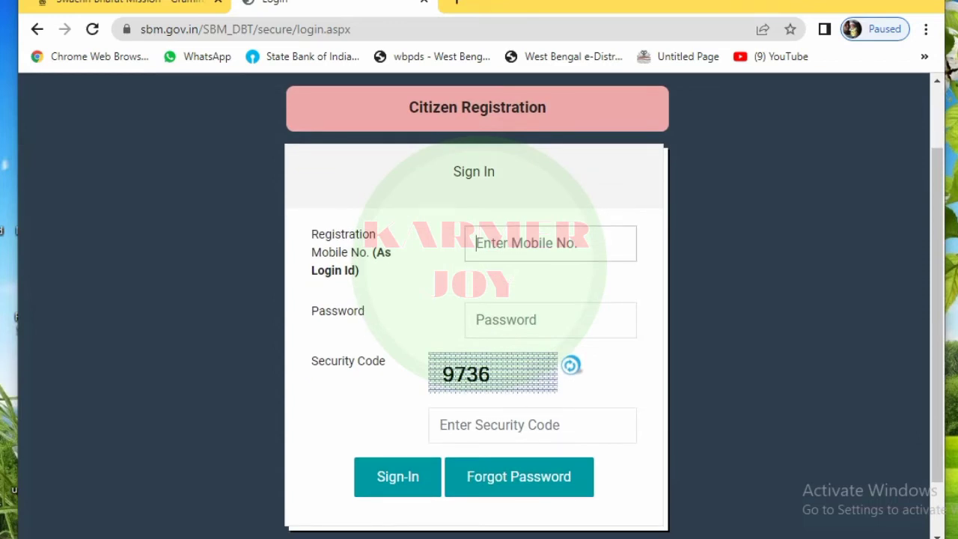
{"action": "type", "text": "62"}
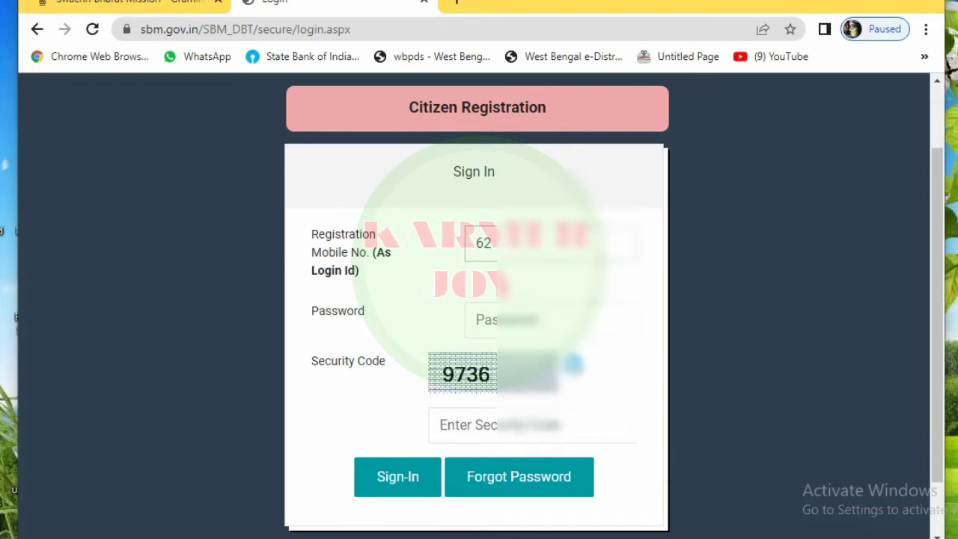
{"action": "type", "text": "9"}
{"action": "type", "text": "xxxxxx"}
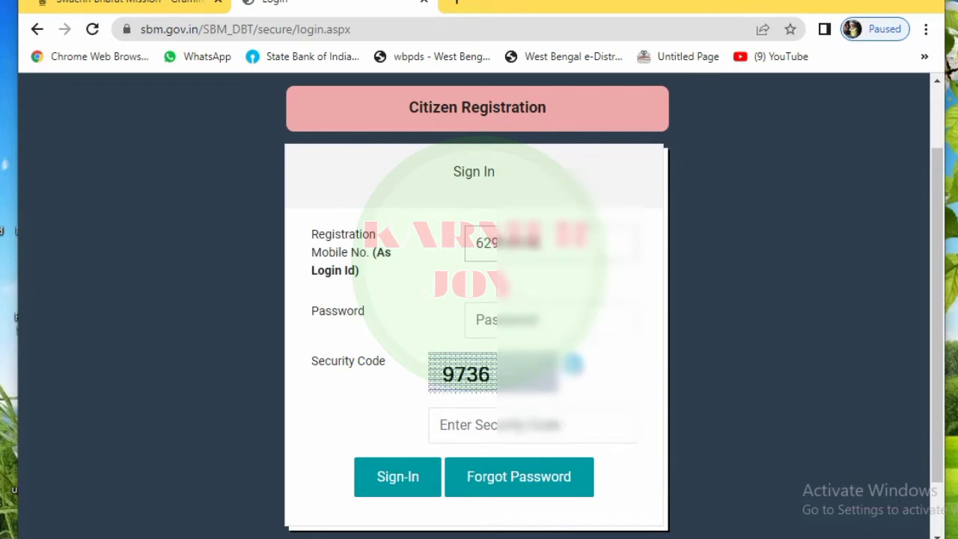
{"action": "type", "text": "xx"}
Step: Enter the account password and the displayed security code, then sign in
{"action": "left_click", "coordinate": [524, 320]}
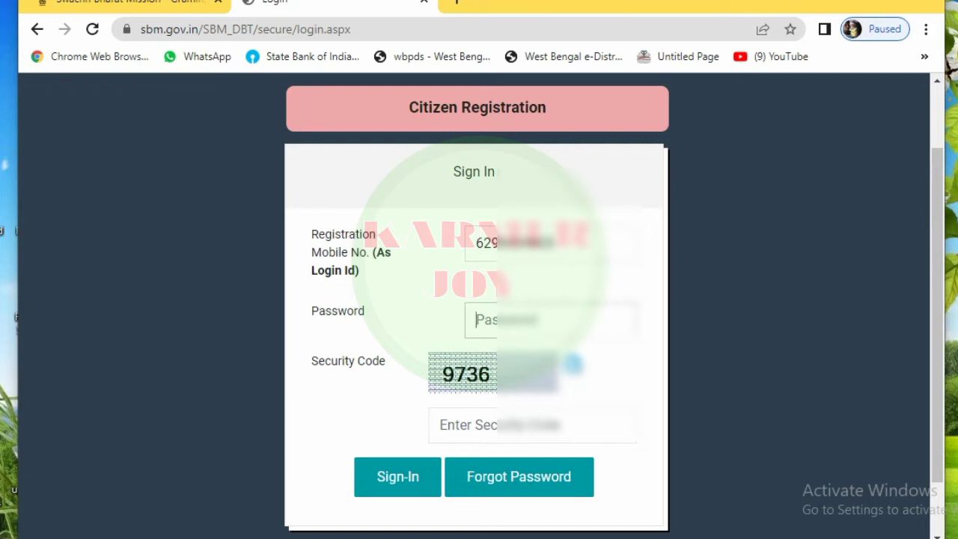
{"action": "type", "text": "****"}
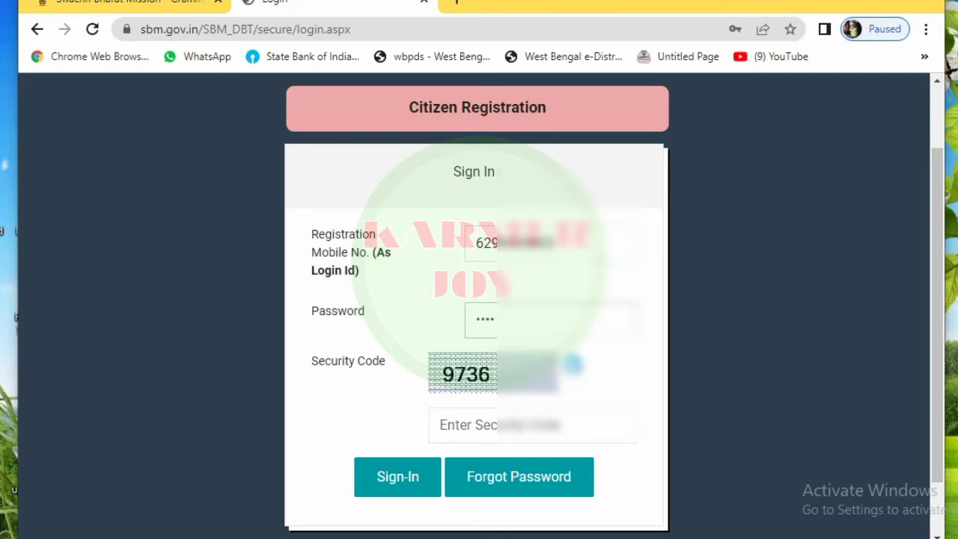
{"action": "left_click", "coordinate": [441, 425]}
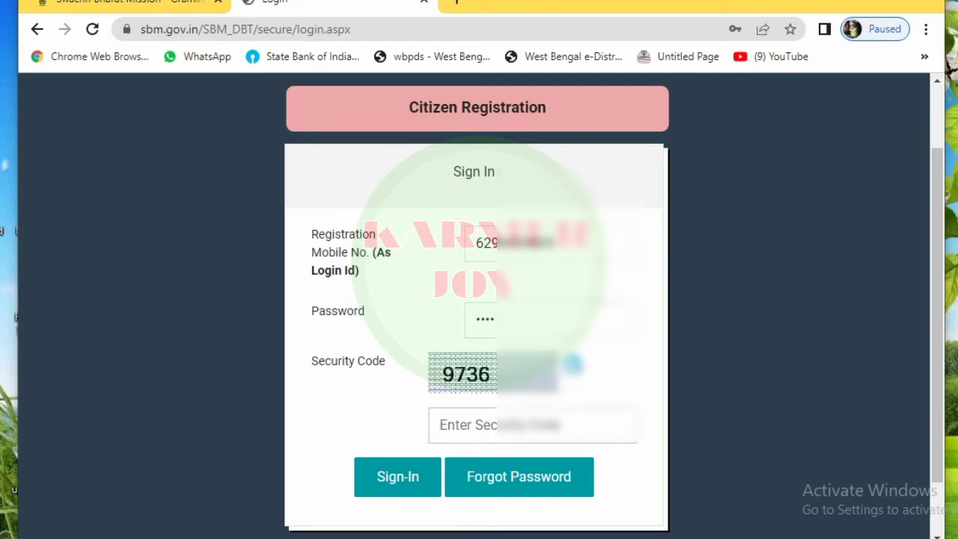
{"action": "type", "text": "97"}
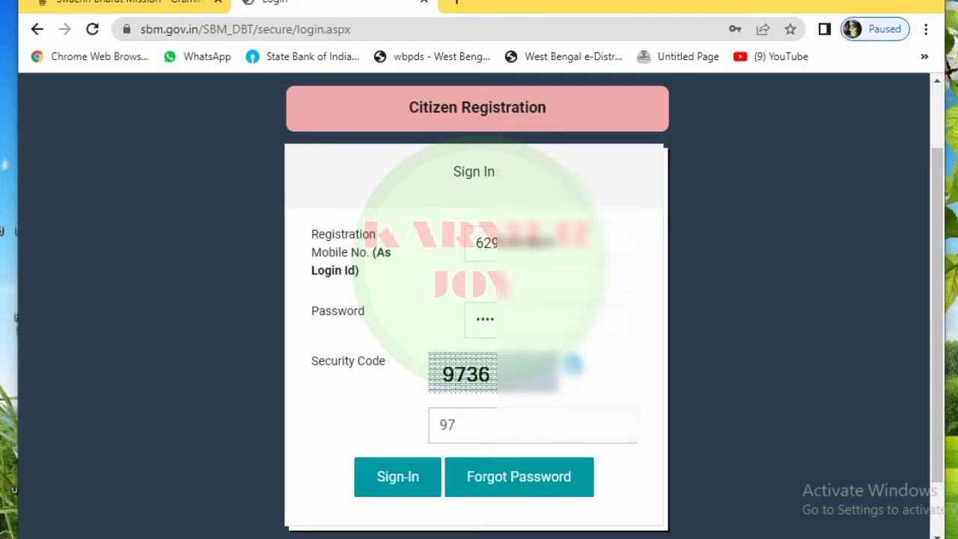
{"action": "type", "text": "36"}
{"action": "left_click", "coordinate": [397, 477]}
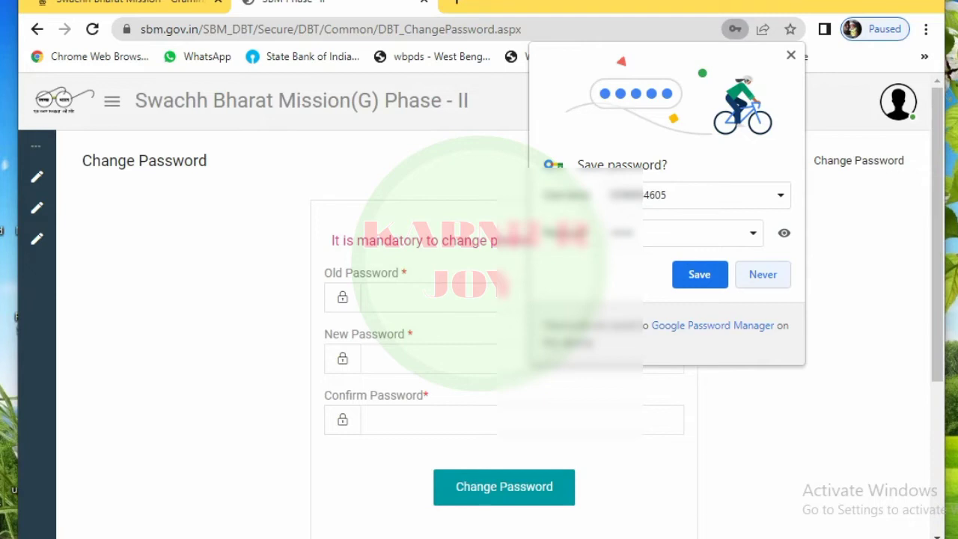
Step: Decline Chrome's password-save offer and fill in the Change Password fields
{"action": "left_click", "coordinate": [763, 274]}
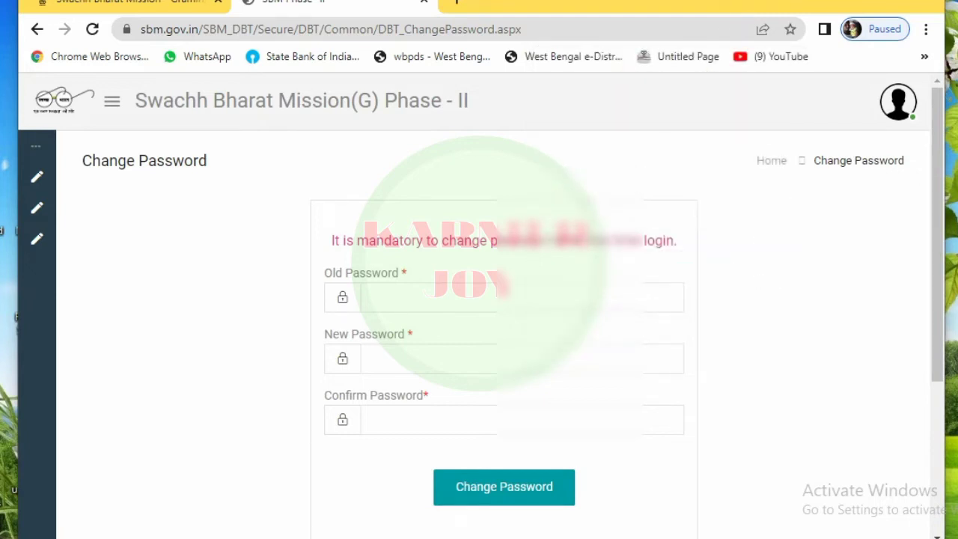
{"action": "scroll", "coordinate": [504, 337], "scroll_direction": "down", "scroll_amount": 2}
{"action": "scroll", "coordinate": [504, 337], "scroll_direction": "up", "scroll_amount": 2}
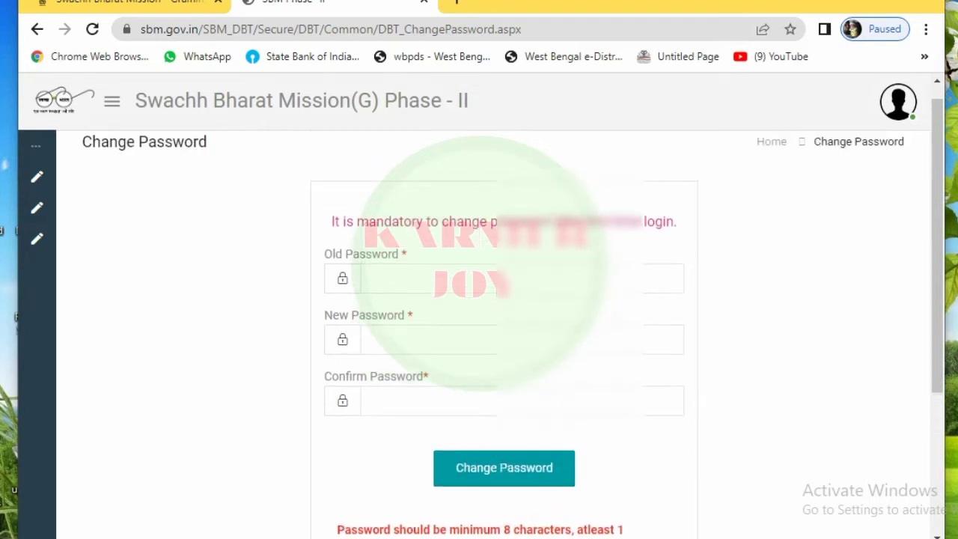
{"action": "scroll", "coordinate": [504, 337], "scroll_direction": "down", "scroll_amount": 2}
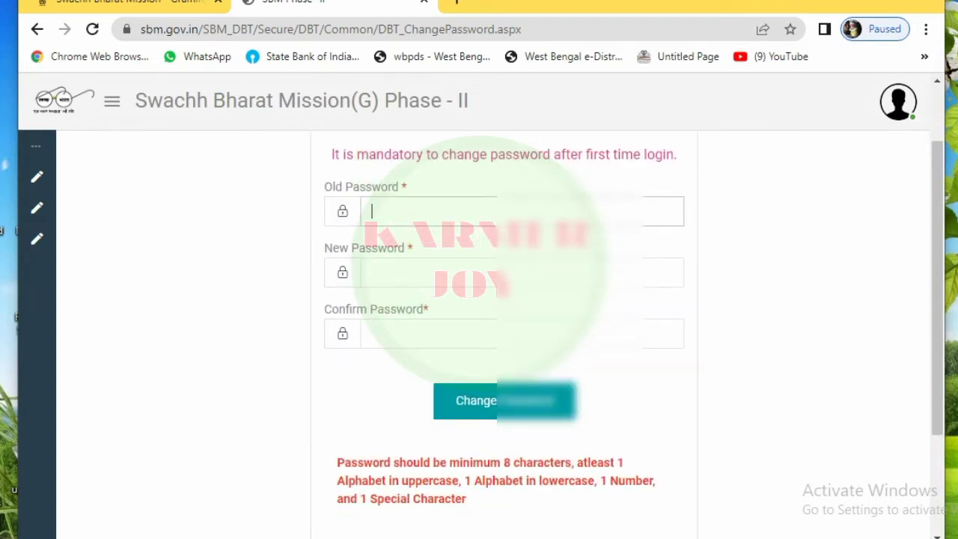
{"action": "type", "text": "••••"}
{"action": "left_click", "coordinate": [371, 272]}
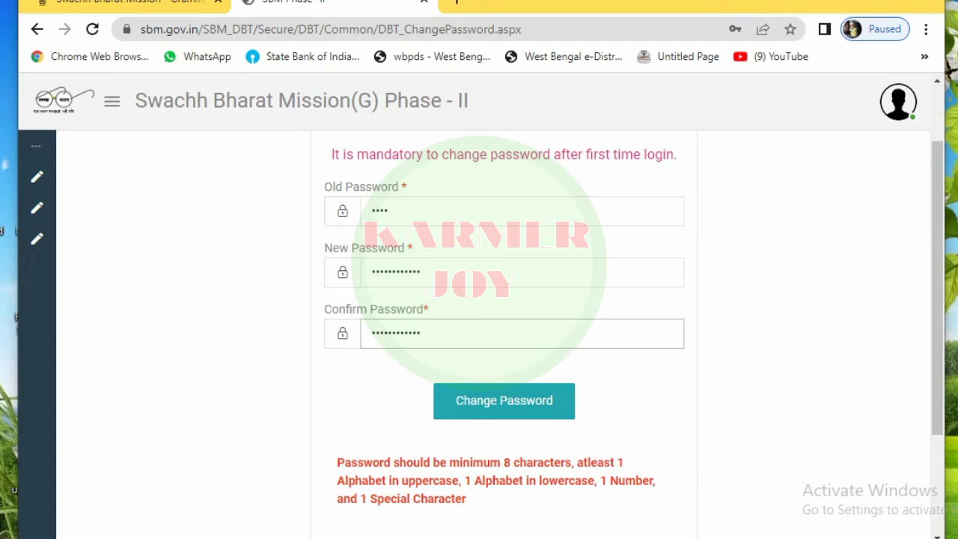
Step: Submit the password change, decline saving it in Chrome, and go to the citizen home page
{"action": "key", "text": "Return"}
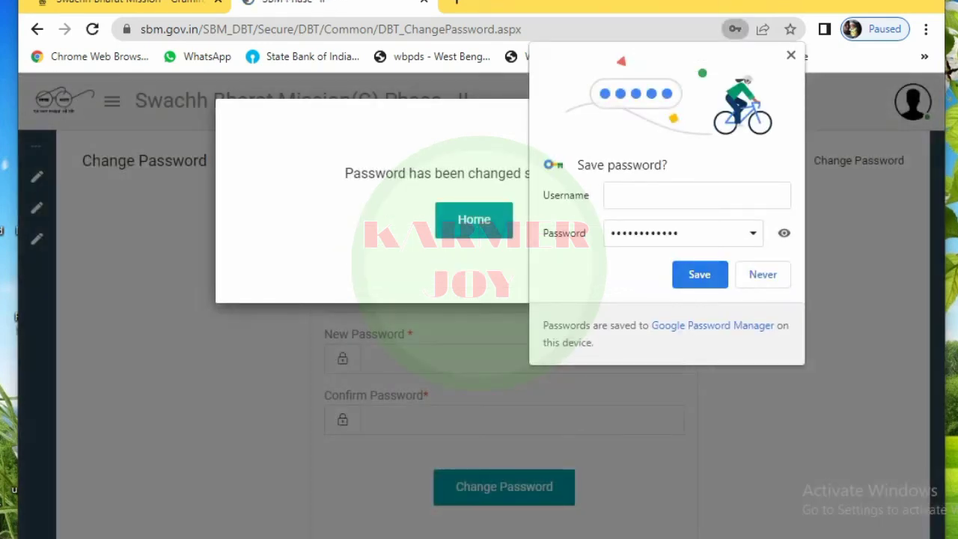
{"action": "left_click", "coordinate": [762, 274]}
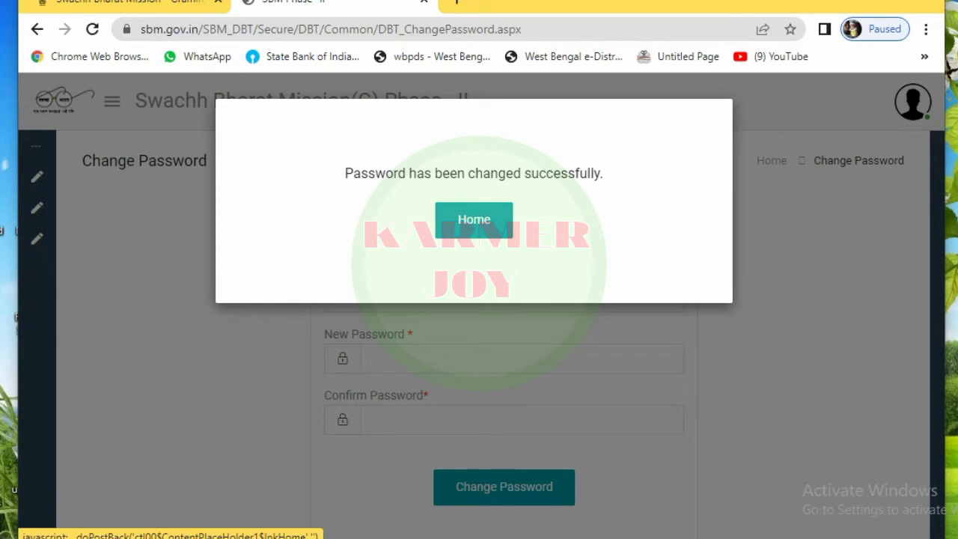
{"action": "left_click", "coordinate": [474, 219]}
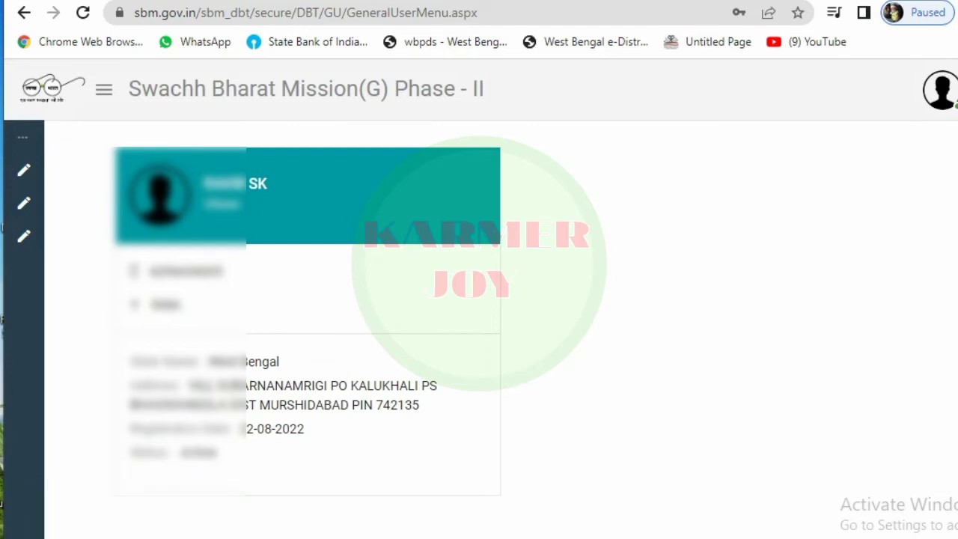
Step: Start a new application with MURSHIDABAD district and BHAGAWANGOLA-I block
{"action": "mouse_move", "coordinate": [24, 204]}
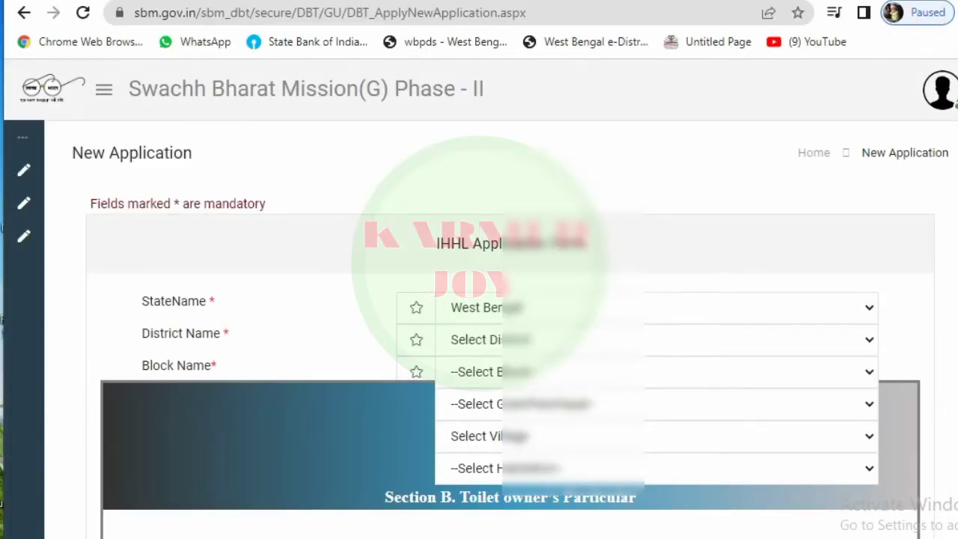
{"action": "scroll", "coordinate": [509, 329], "scroll_direction": "down", "scroll_amount": 1}
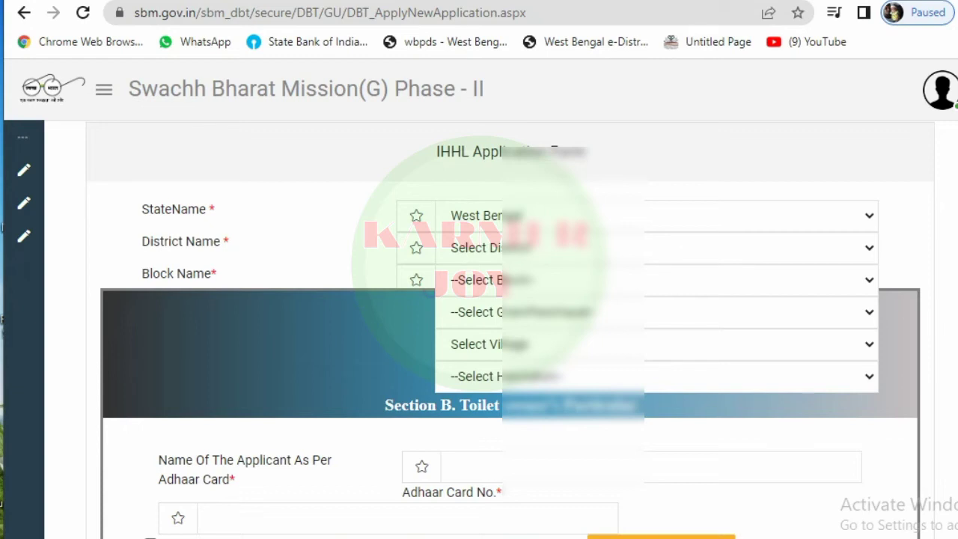
{"action": "left_click", "coordinate": [652, 247]}
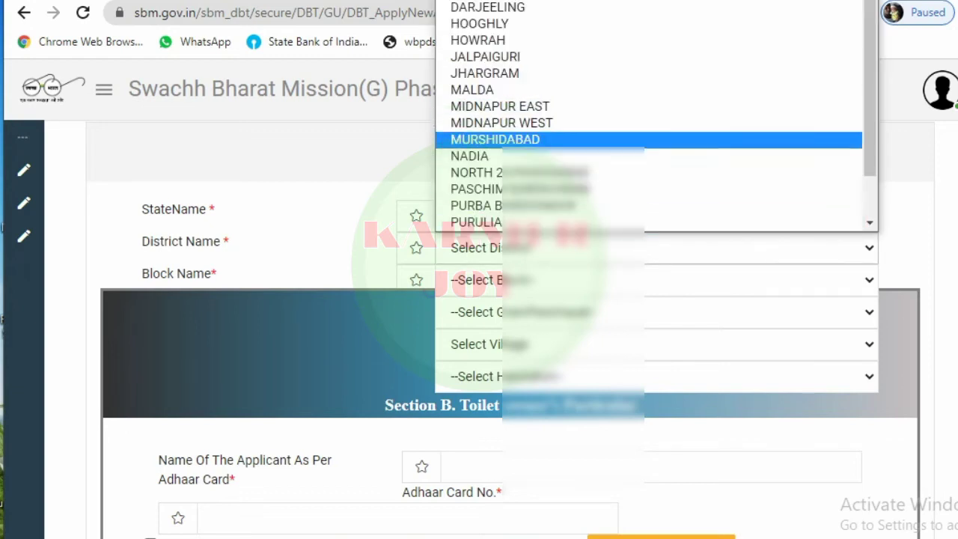
{"action": "key", "text": "Return"}
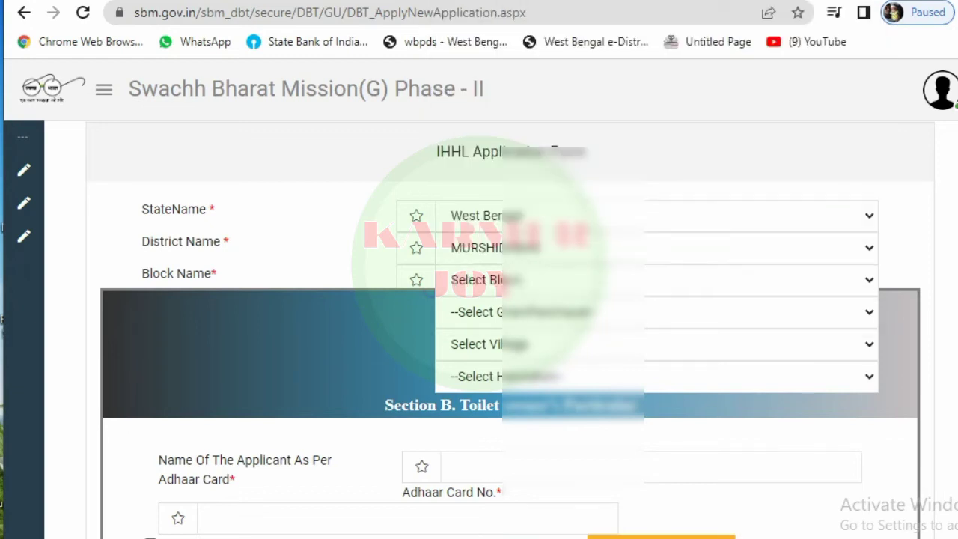
{"action": "left_click", "coordinate": [651, 279]}
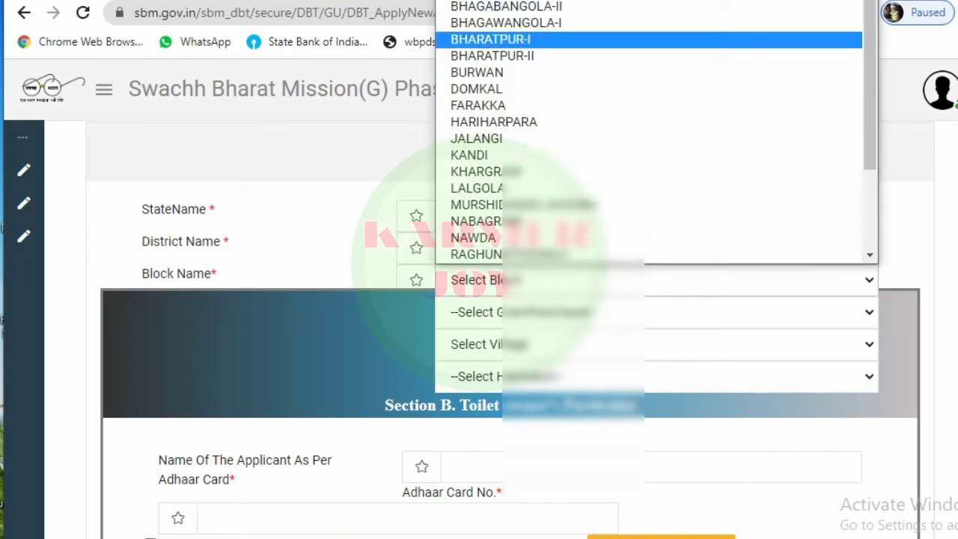
{"action": "key", "text": "Return"}
Step: Choose the gram panchayat and the village from their dropdown lists
{"action": "key", "text": "Tab"}
{"action": "key", "text": "alt+Down"}
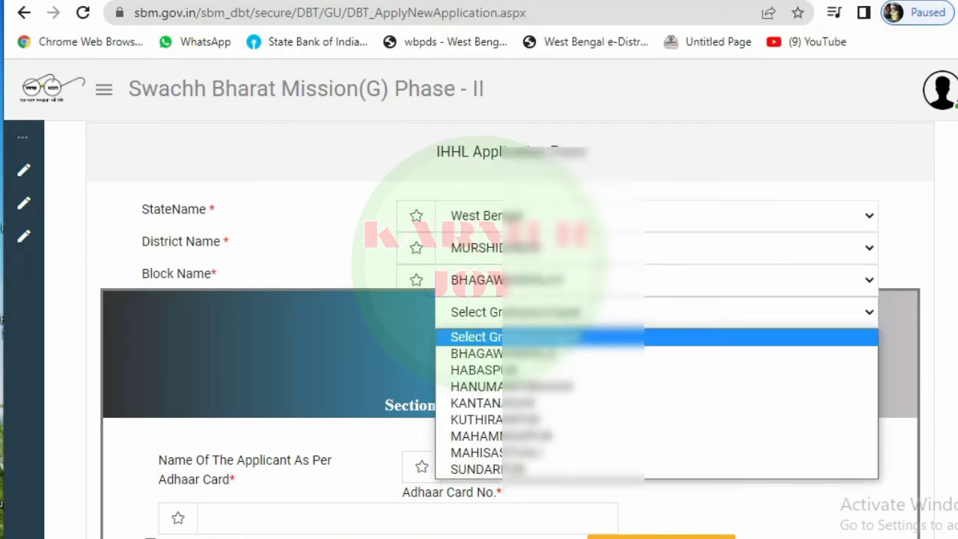
{"action": "key", "text": "Down"}
{"action": "key", "text": "Down"}
{"action": "key", "text": "Down"}
{"action": "key", "text": "Down"}
{"action": "key", "text": "Down"}
{"action": "key", "text": "Down"}
{"action": "key", "text": "Down"}
{"action": "key", "text": "Return"}
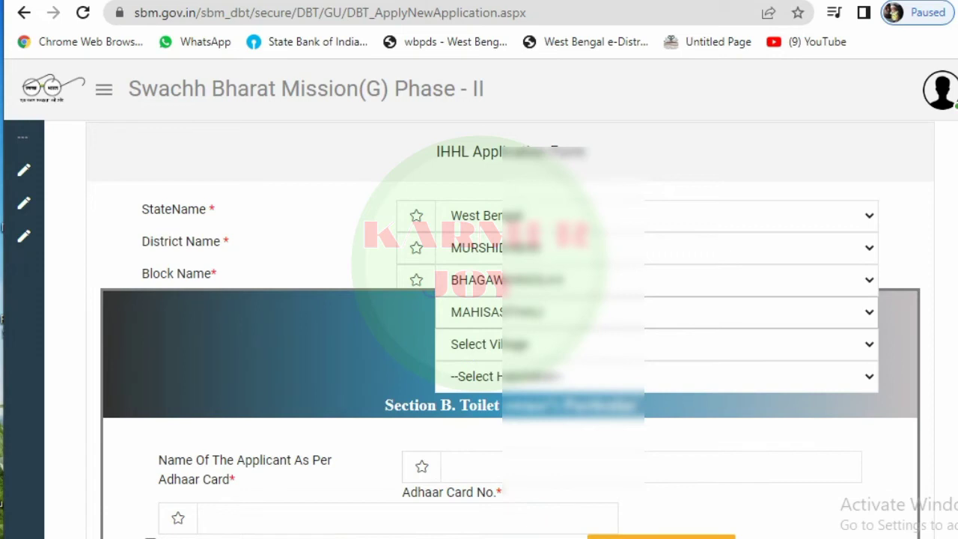
{"action": "key", "text": "Tab"}
{"action": "key", "text": "alt+Down"}
{"action": "key", "text": "Down"}
{"action": "key", "text": "Down"}
{"action": "key", "text": "Down"}
{"action": "key", "text": "Down"}
{"action": "key", "text": "Down"}
{"action": "key", "text": "Down"}
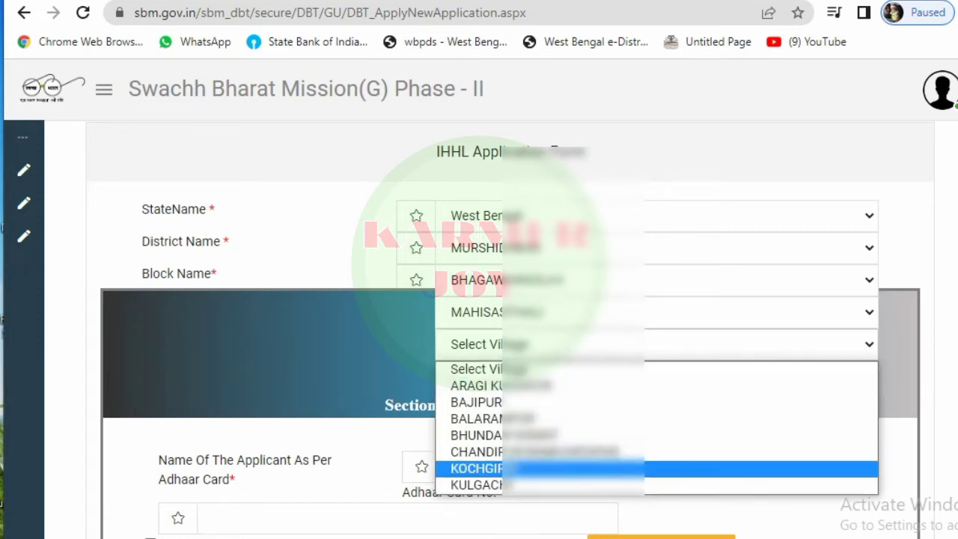
{"action": "key", "text": "Down"}
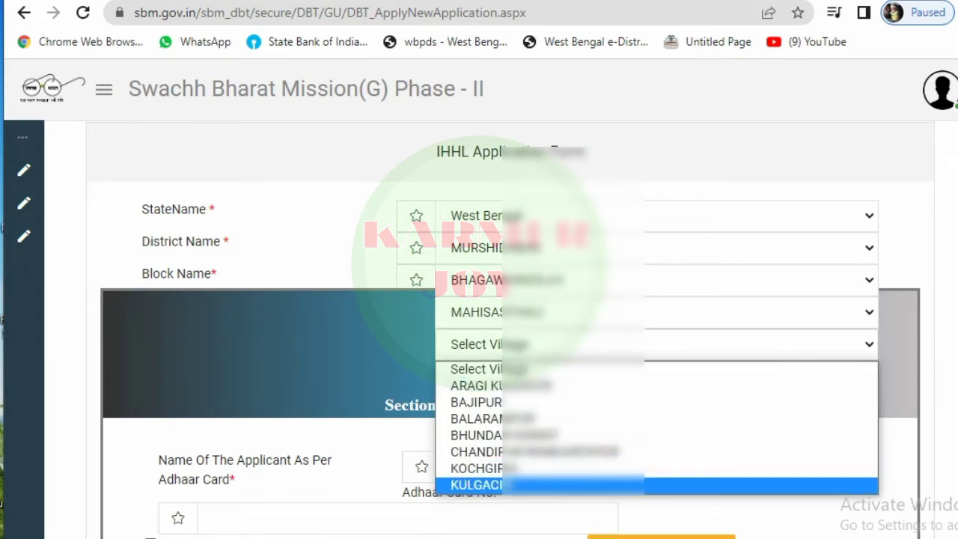
{"action": "key", "text": "Up"}
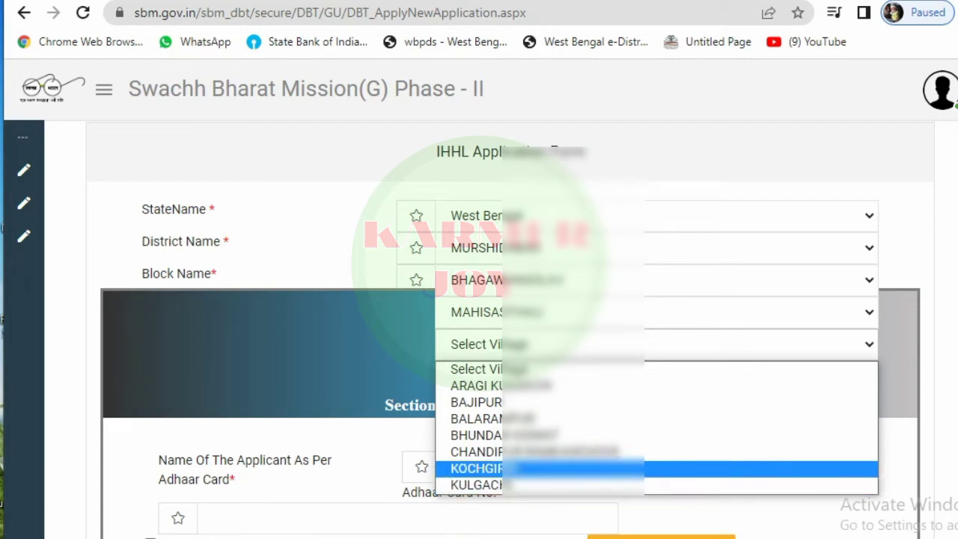
{"action": "key", "text": "Down"}
{"action": "key", "text": "Up"}
{"action": "key", "text": "Return"}
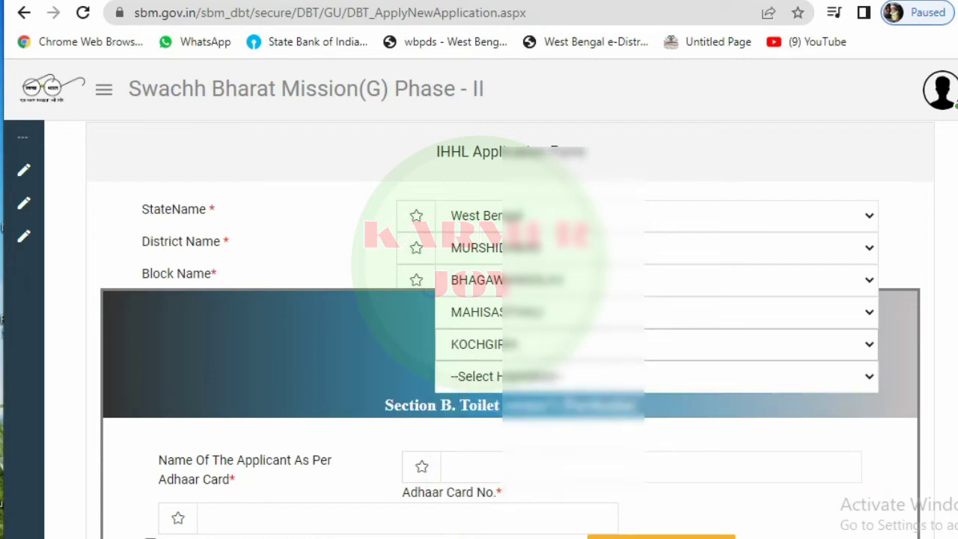
Step: Select the only habitation listed for the village
{"action": "left_click", "coordinate": [651, 376]}
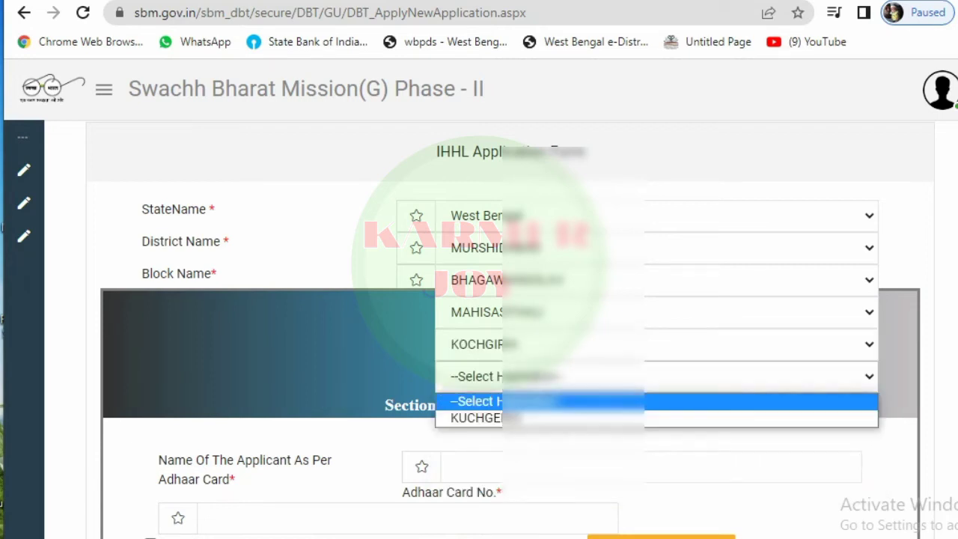
{"action": "key", "text": "Down"}
{"action": "key", "text": "Return"}
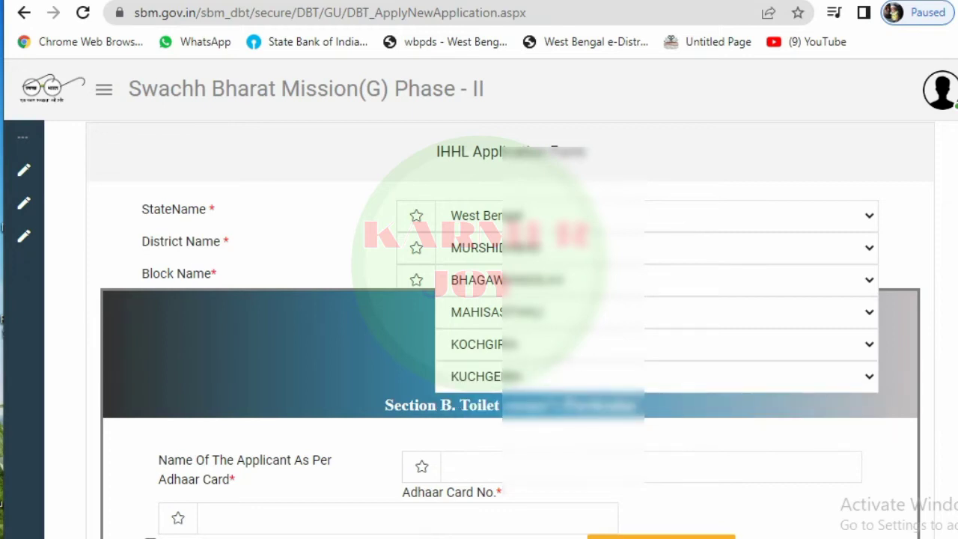
{"action": "scroll", "coordinate": [509, 329], "scroll_direction": "down", "scroll_amount": 2}
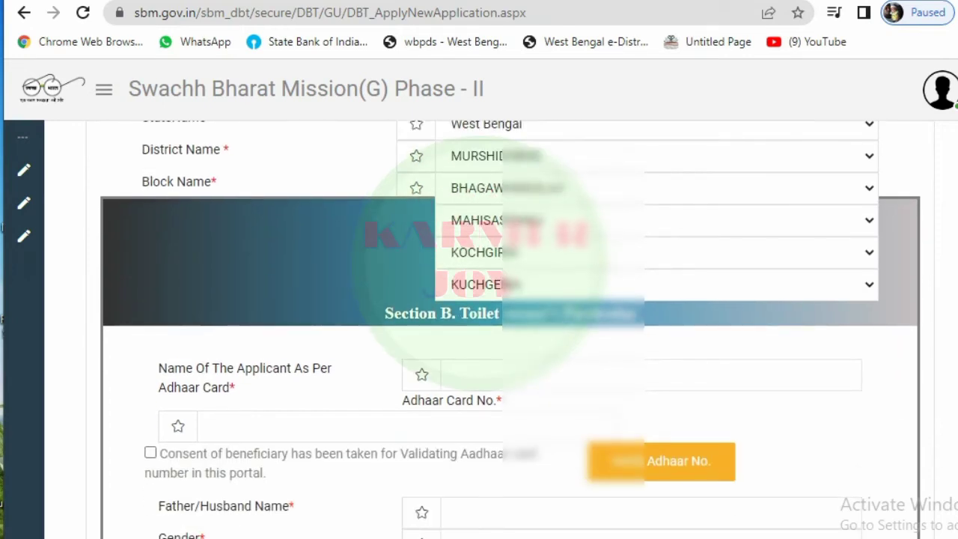
Step: Enter the applicant's name on the IHHL form and move on to the Aadhaar number field
{"action": "left_click", "coordinate": [452, 374]}
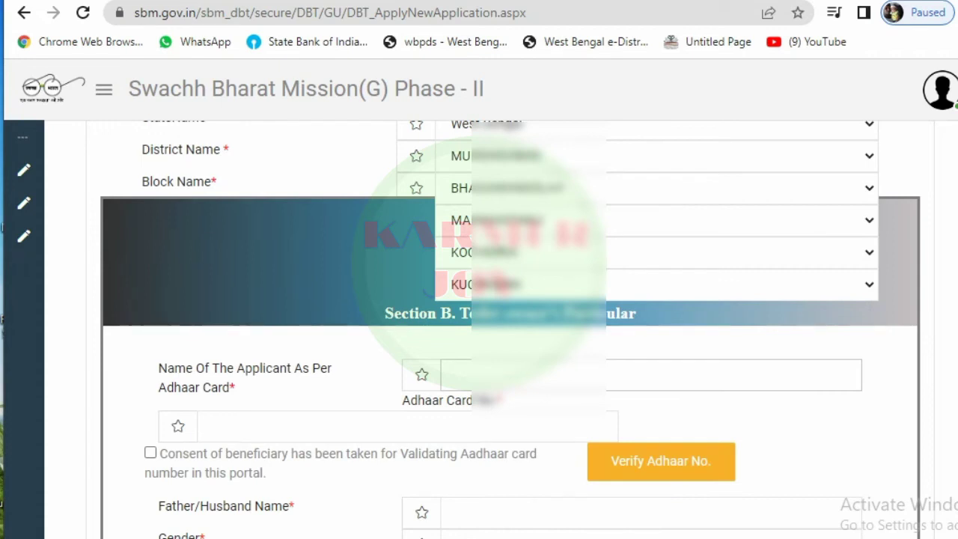
{"action": "type", "text": "RAKESH"}
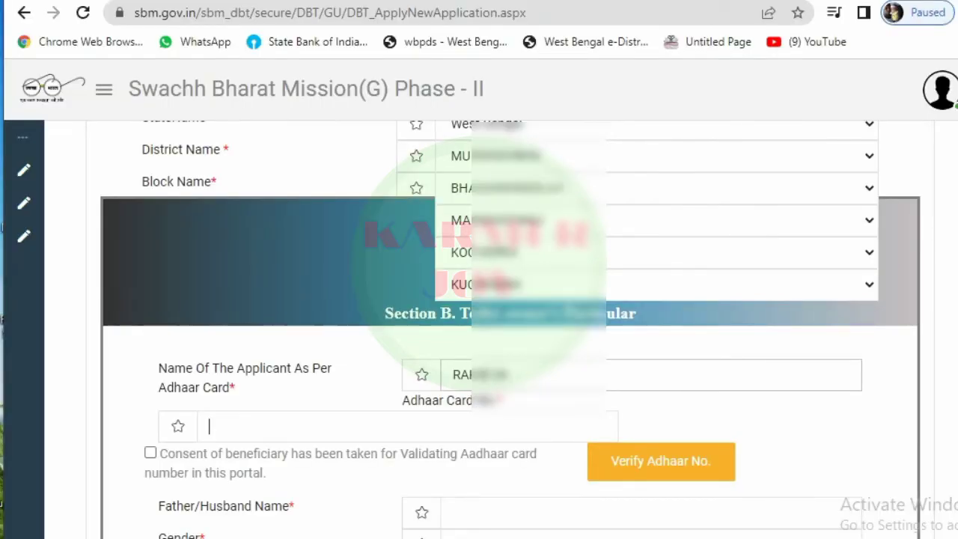
{"action": "key", "text": "Tab"}
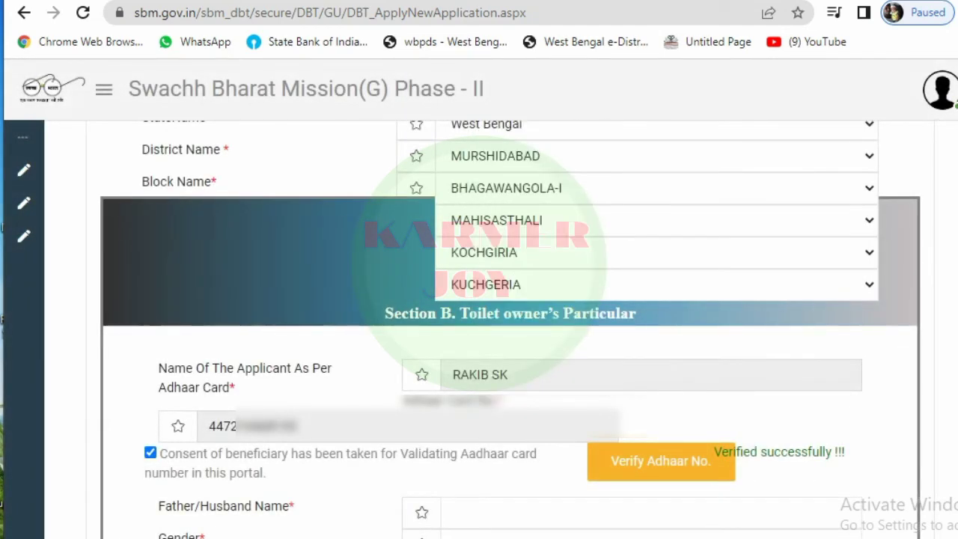
{"action": "scroll", "coordinate": [509, 330], "scroll_direction": "down", "scroll_amount": 2}
{"action": "scroll", "coordinate": [509, 330], "scroll_direction": "down", "scroll_amount": 1}
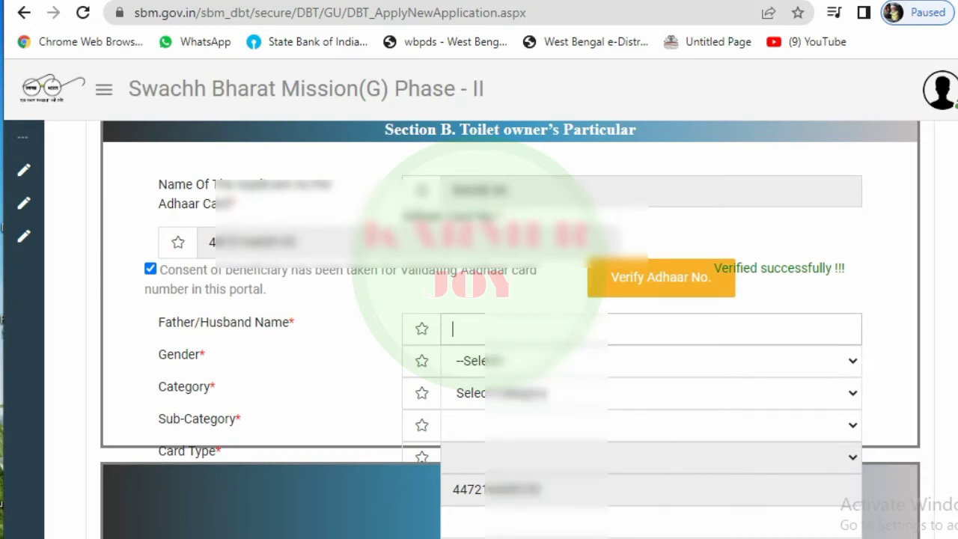
Step: Set the applicant's gender to Male and the category to APL
{"action": "key", "text": "ctrl+v"}
{"action": "key", "text": "Tab"}
{"action": "key", "text": "alt+Down"}
{"action": "key", "text": "Down"}
{"action": "key", "text": "Down"}
{"action": "key", "text": "Up"}
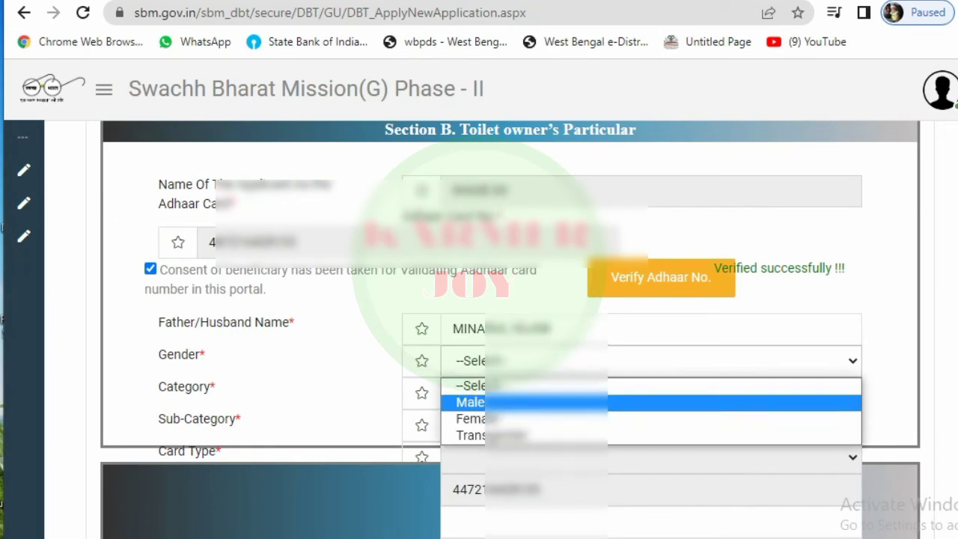
{"action": "key", "text": "Return"}
{"action": "key", "text": "Tab"}
{"action": "key", "text": "alt+Down"}
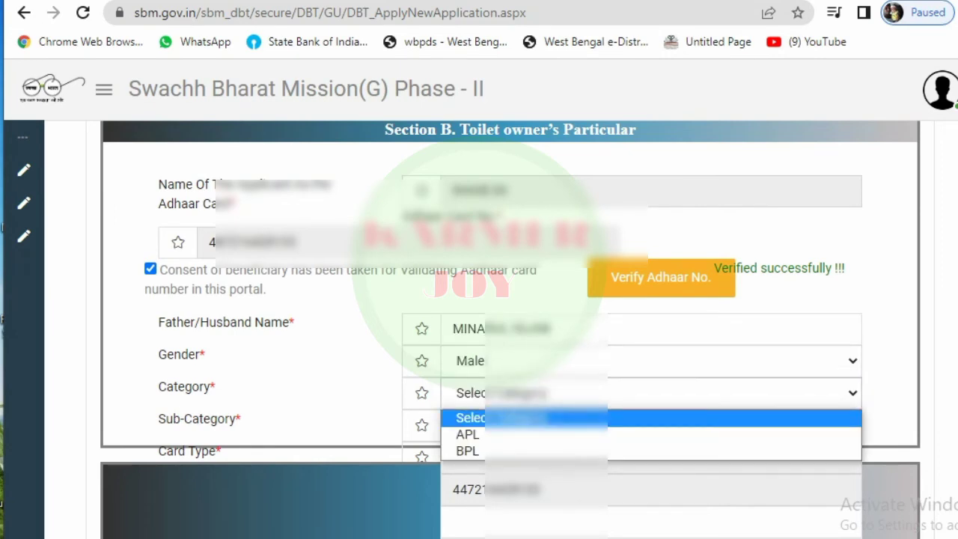
{"action": "key", "text": "Down"}
{"action": "key", "text": "Down"}
{"action": "key", "text": "Up"}
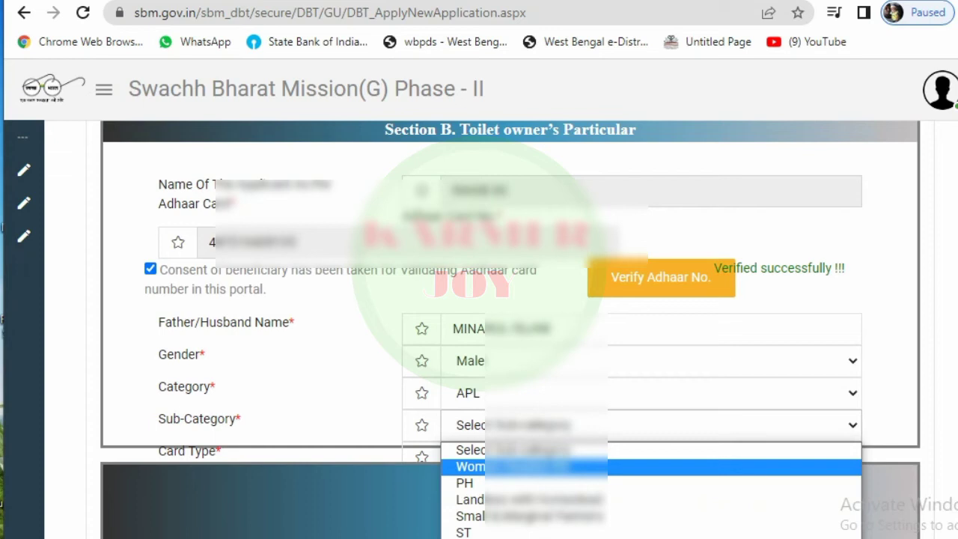
Step: Choose the small/marginal farmers option as the sub-category
{"action": "key", "text": "Down"}
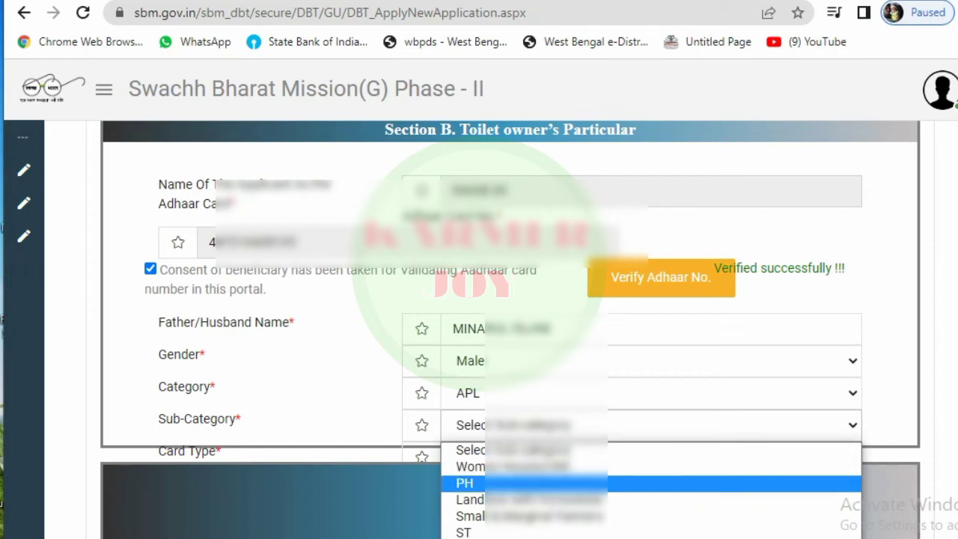
{"action": "key", "text": "Down"}
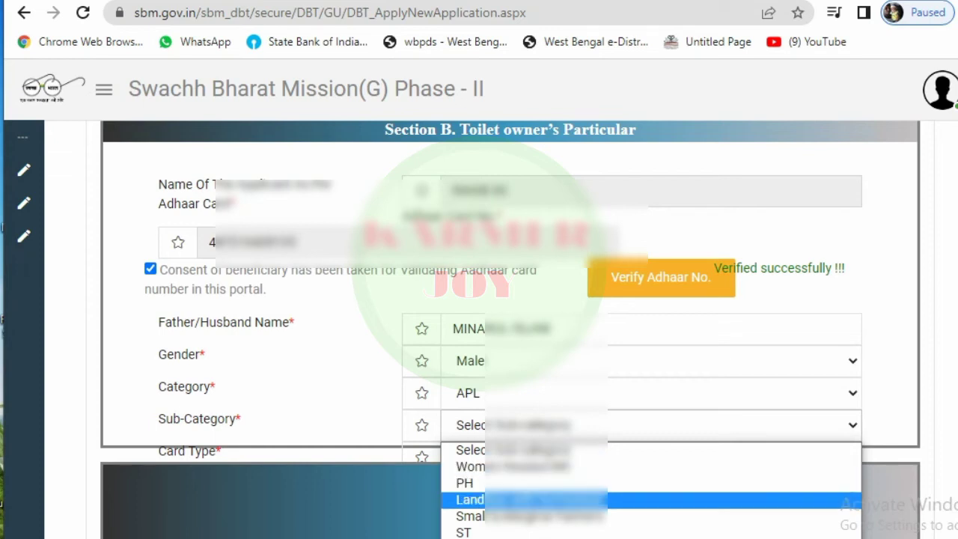
{"action": "key", "text": "Down"}
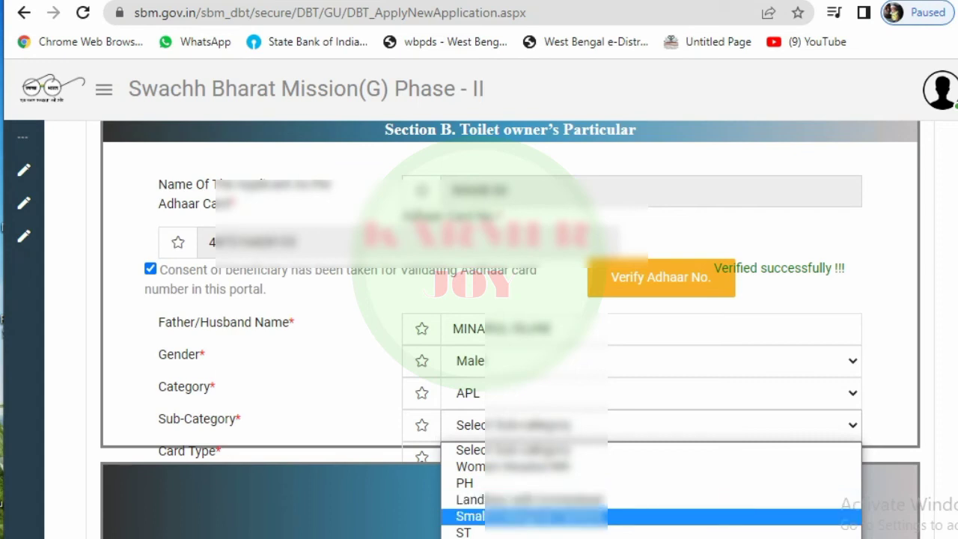
{"action": "key", "text": "Down"}
{"action": "key", "text": "Down"}
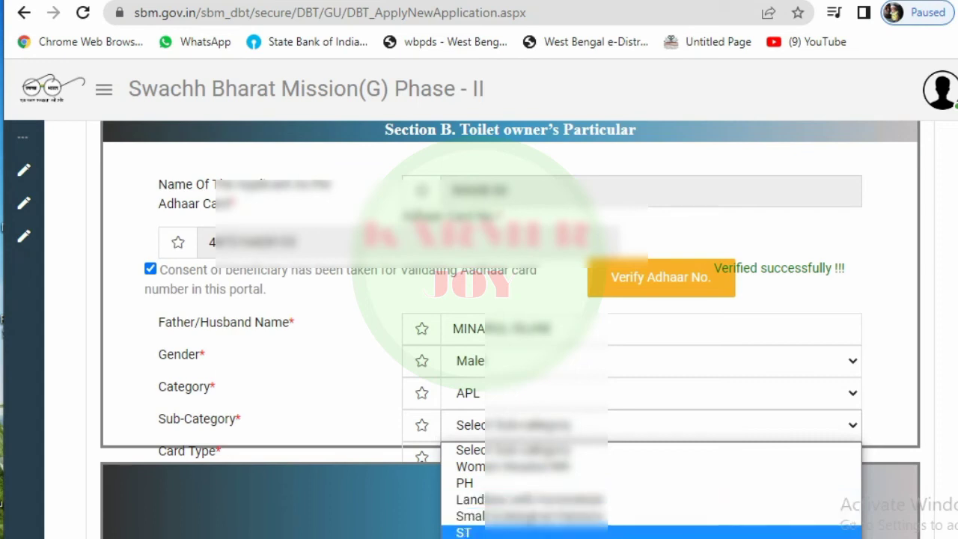
{"action": "key", "text": "Up"}
{"action": "key", "text": "Up"}
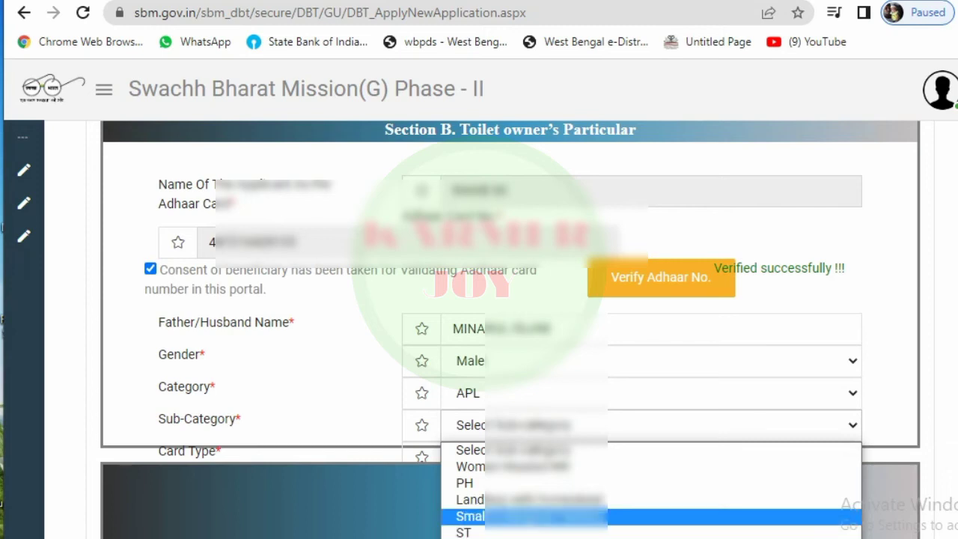
{"action": "key", "text": "Return"}
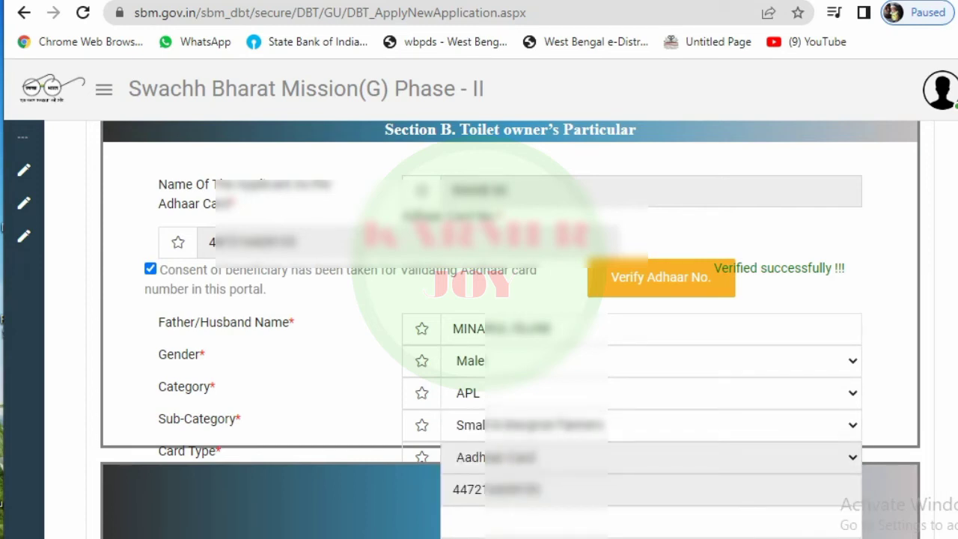
{"action": "scroll", "coordinate": [511, 329], "scroll_direction": "down", "scroll_amount": 1}
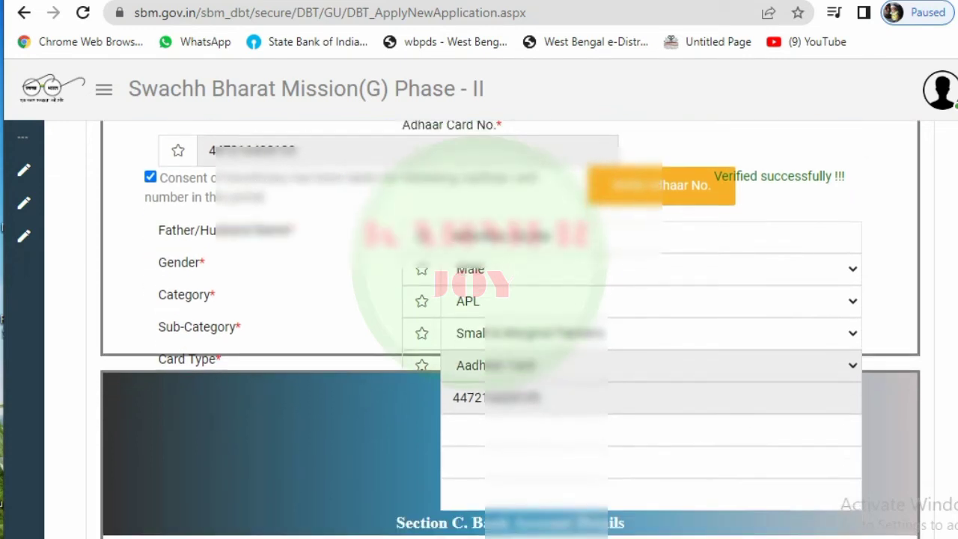
Step: Paste the applicant's mobile number and enter 'VILL S' as the address
{"action": "left_click", "coordinate": [452, 430]}
{"action": "key", "text": "ctrl+v"}
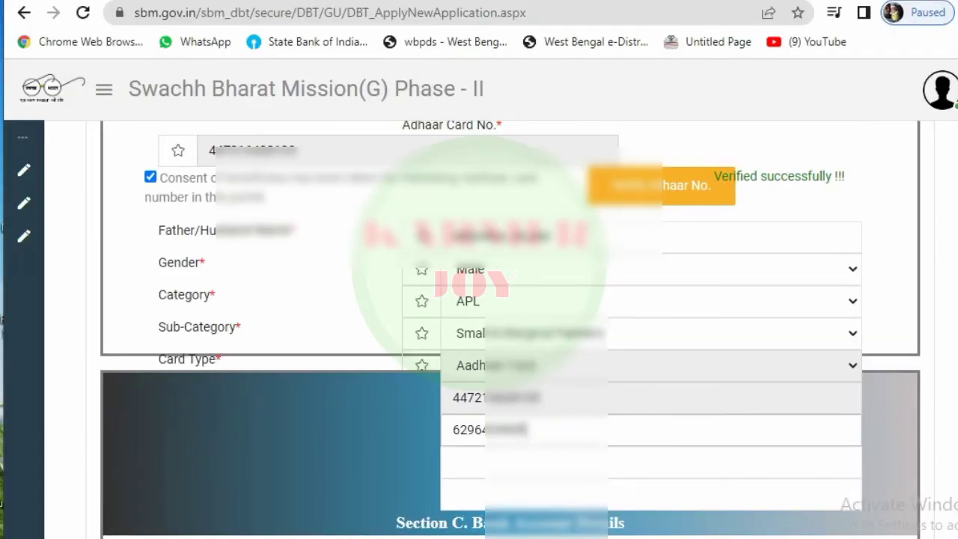
{"action": "left_click", "coordinate": [452, 462]}
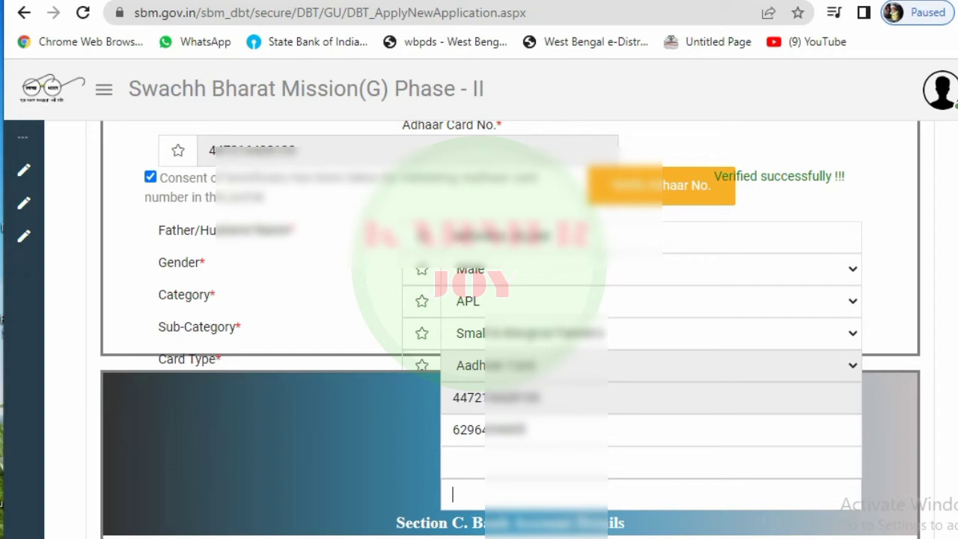
{"action": "type", "text": "VILL S"}
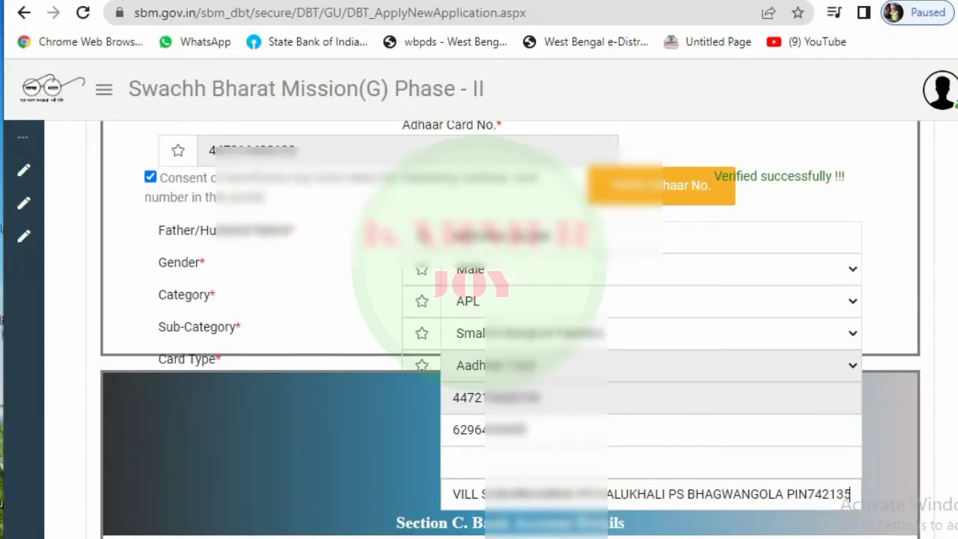
{"action": "scroll", "coordinate": [509, 330], "scroll_direction": "down", "scroll_amount": 4}
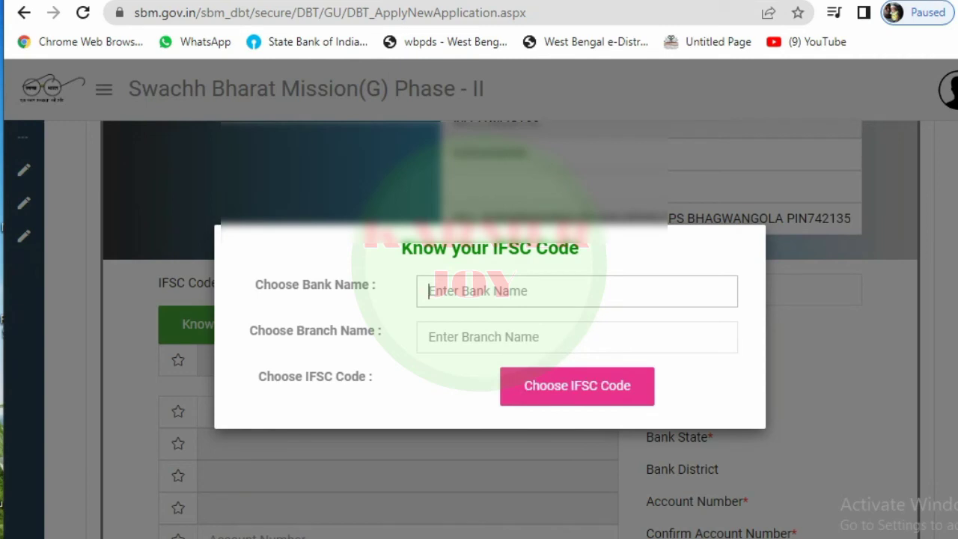
Step: Search 'PUNJAB' in the IFSC lookup and select PUNJAB NATIONAL BANK as the bank
{"action": "type", "text": "PUNJ"}
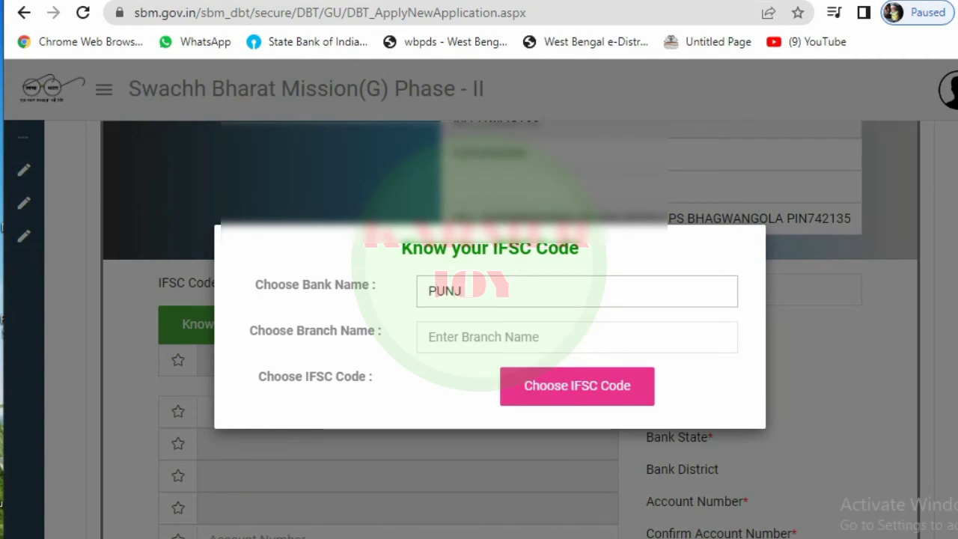
{"action": "type", "text": "AB"}
{"action": "key", "text": "Down"}
{"action": "key", "text": "Up"}
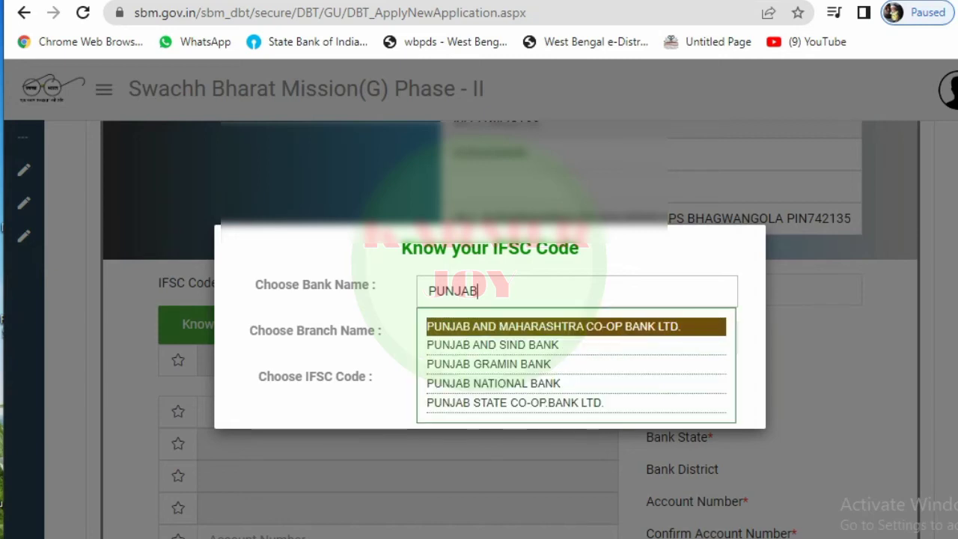
{"action": "key", "text": "Down"}
{"action": "key", "text": "Down"}
{"action": "key", "text": "Down"}
{"action": "key", "text": "Down"}
{"action": "key", "text": "Up"}
{"action": "key", "text": "Return"}
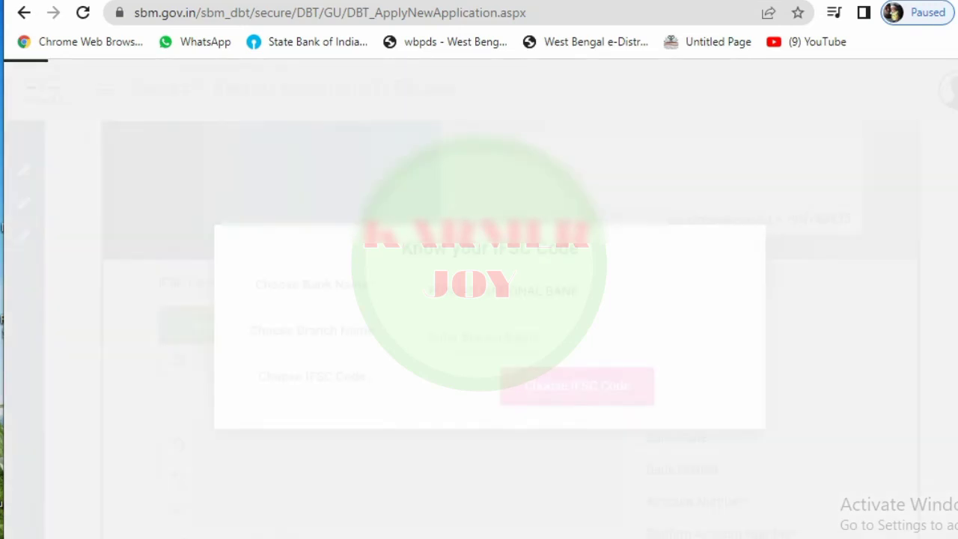
Step: Search branch 'BHAGWANGOLA' and select Bhagwangola-023220
{"action": "left_click", "coordinate": [576, 337]}
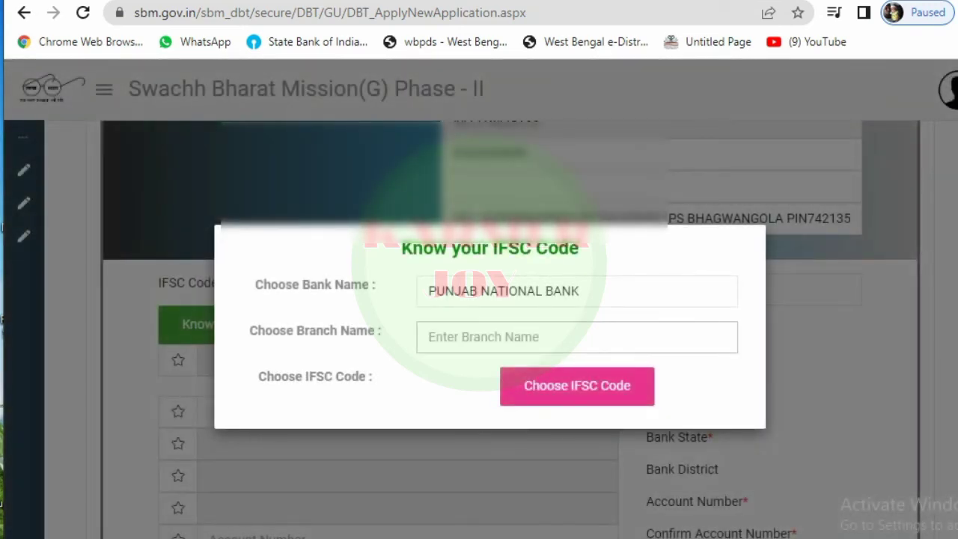
{"action": "type", "text": "BHA"}
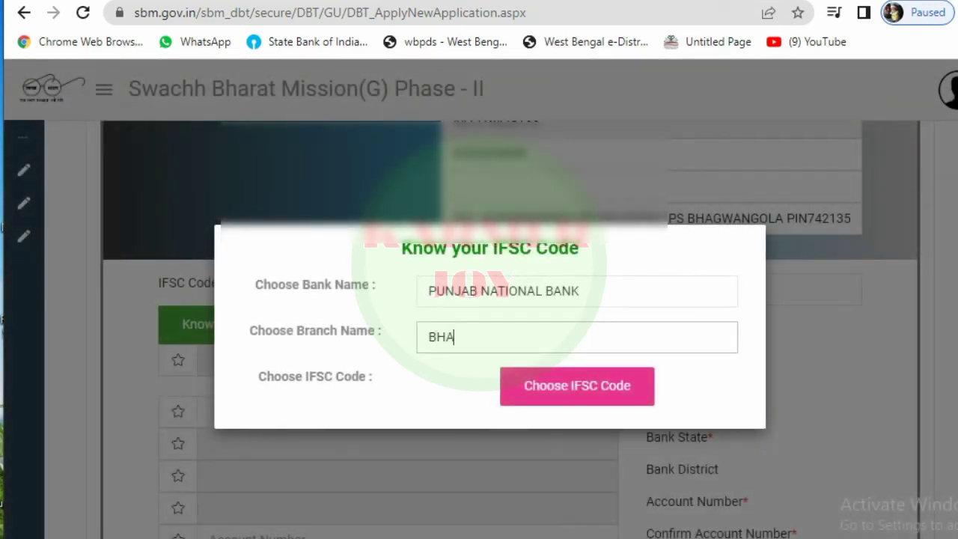
{"action": "type", "text": "GWANGOLA"}
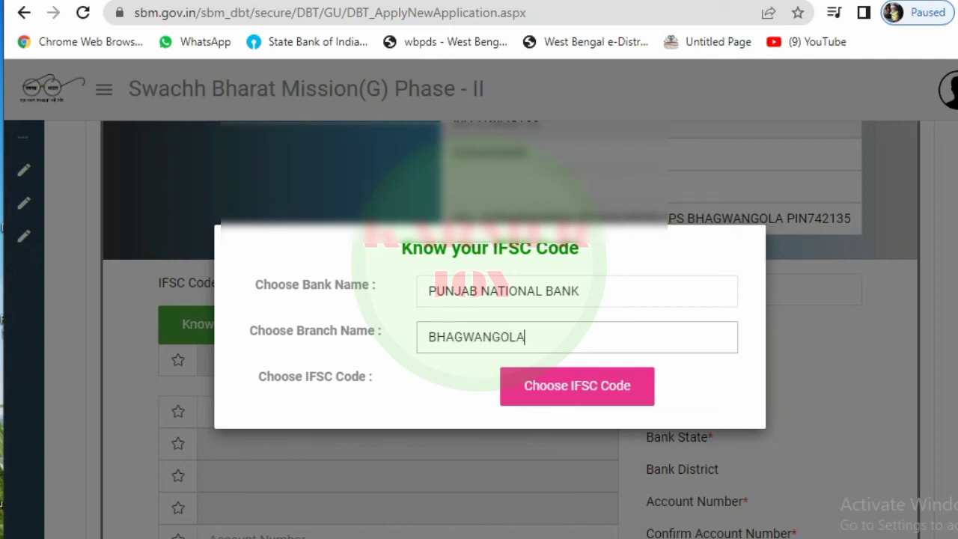
{"action": "key", "text": "Down"}
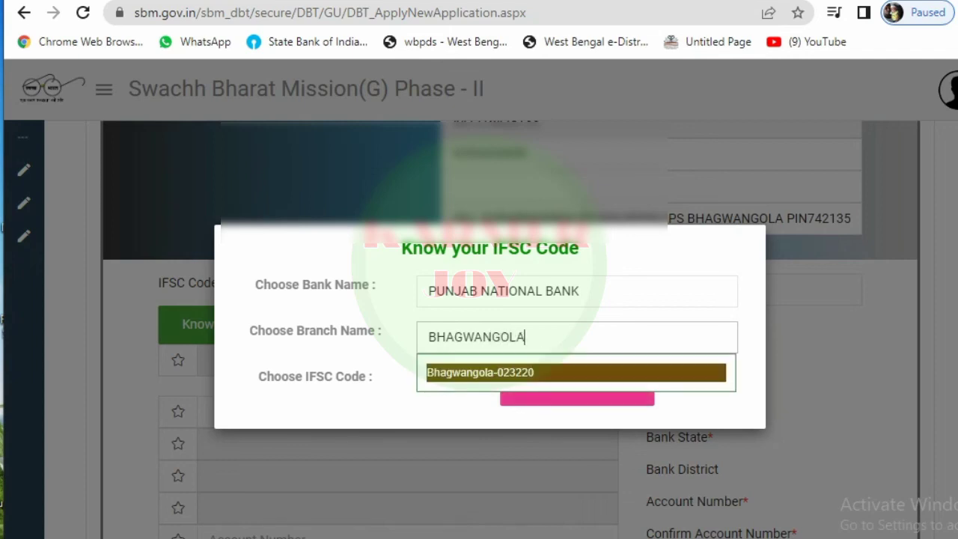
{"action": "key", "text": "Return"}
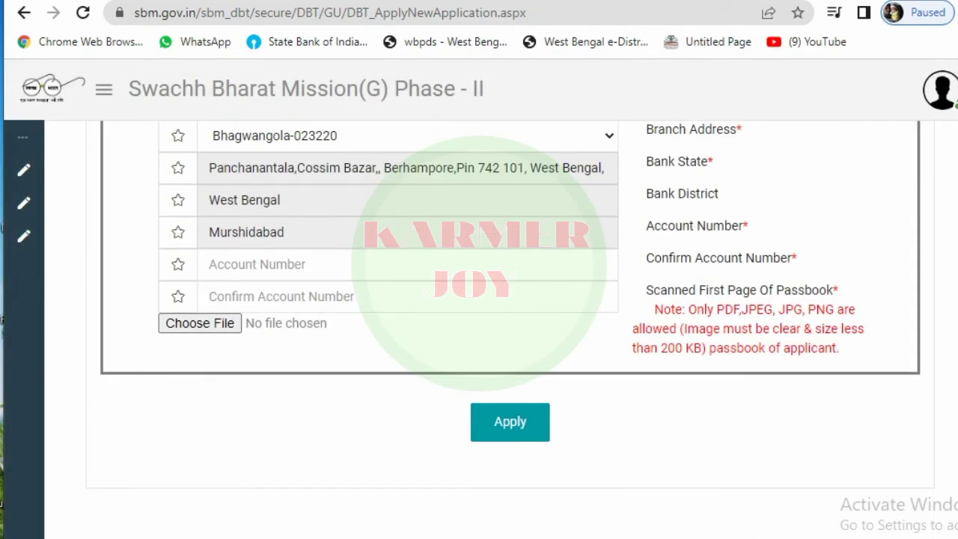
Step: Enter the bank account number and retype it in Confirm Account Number
{"action": "left_click", "coordinate": [210, 264]}
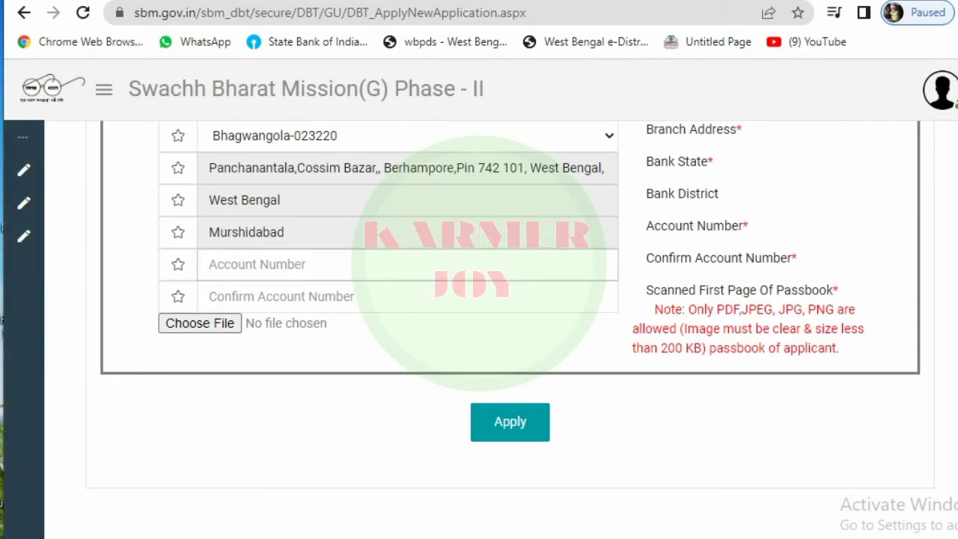
{"action": "type", "text": "•••"}
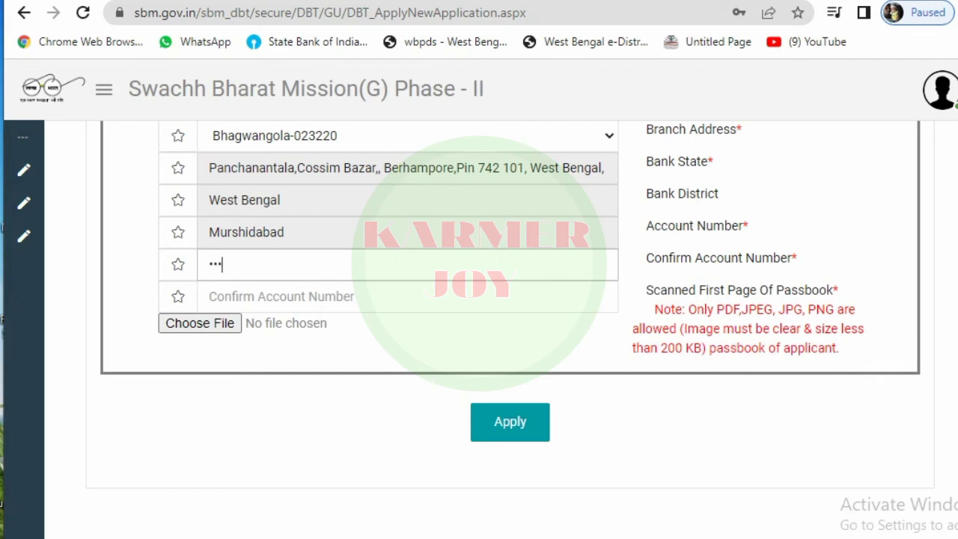
{"action": "type", "text": "••••••••••"}
{"action": "left_click", "coordinate": [281, 296]}
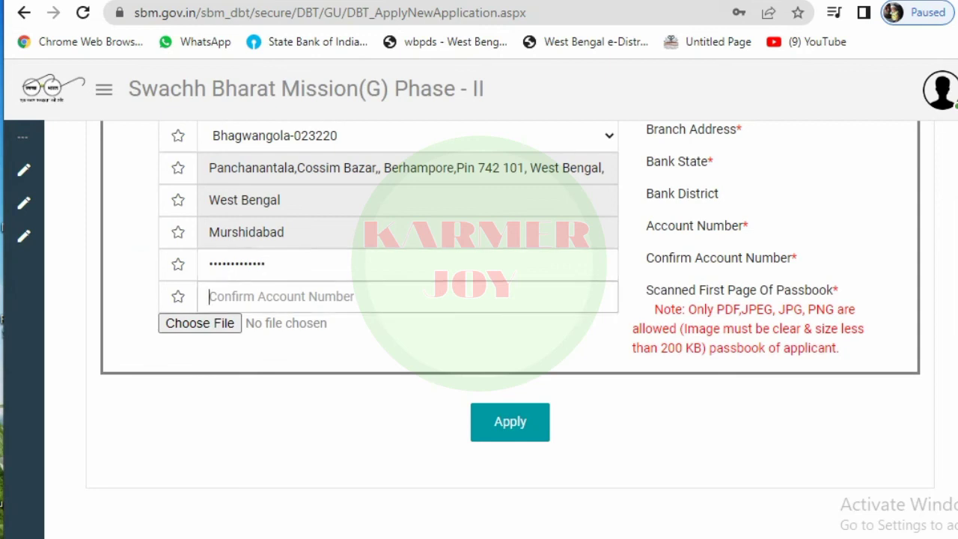
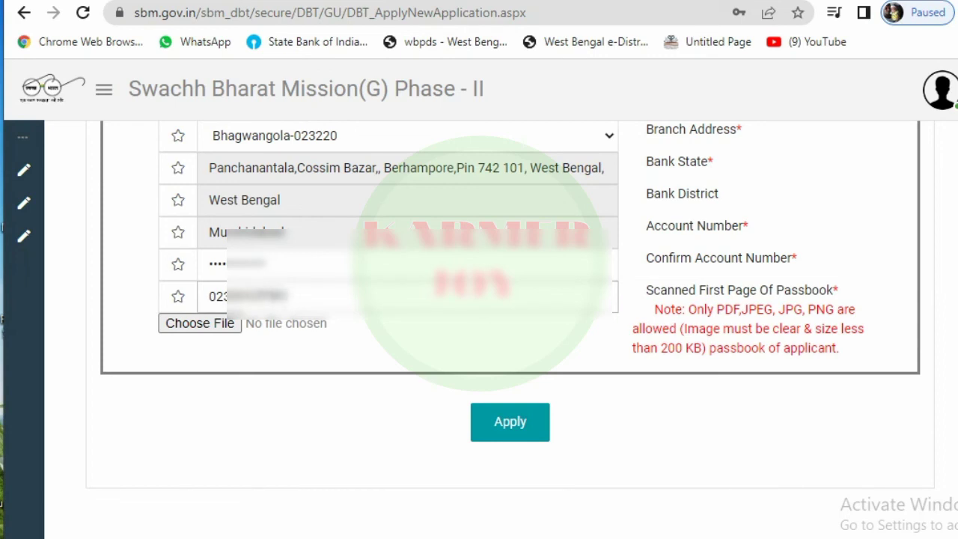